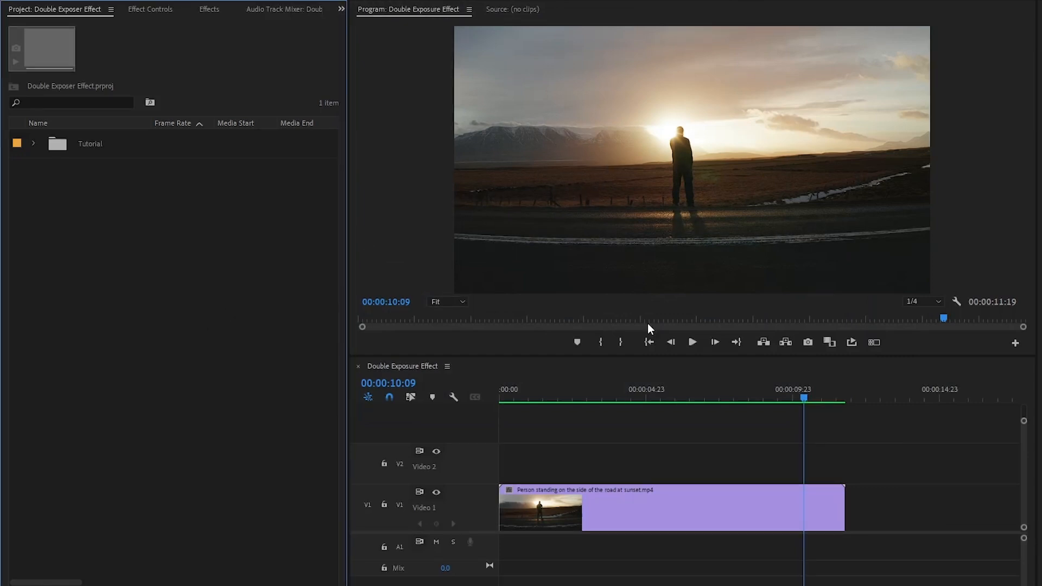
Step: Move the playhead to 00:00:08:06 and duplicate the sunset road clip from Video 1 directly above it onto Video 2
{"action": "left_click_drag", "start_coordinate": [601, 405], "coordinate": [742, 405]}
{"action": "left_click", "coordinate": [790, 455]}
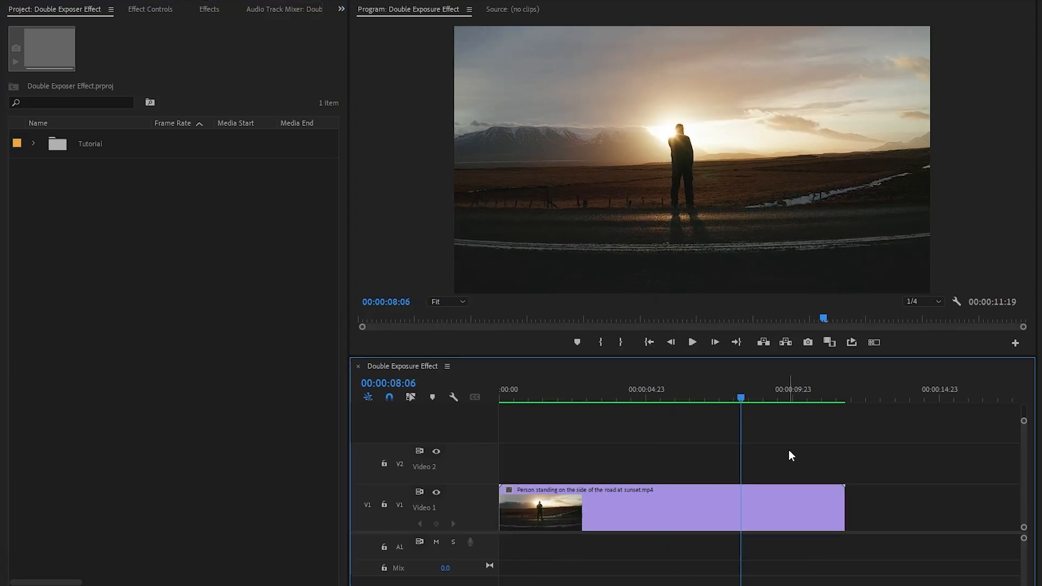
{"action": "left_click_drag", "start_coordinate": [789, 452], "coordinate": [763, 515]}
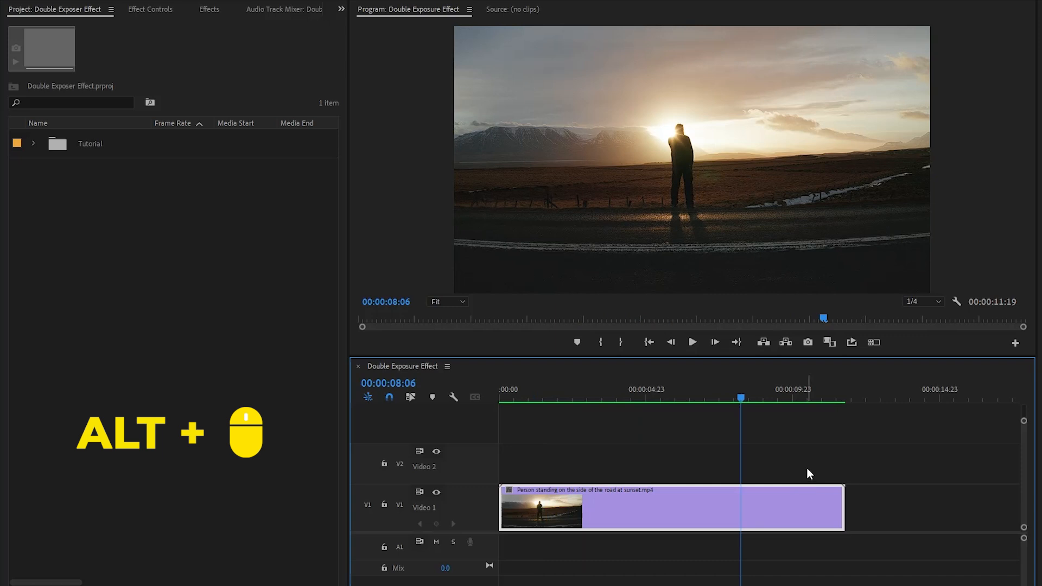
{"action": "left_click_drag", "start_coordinate": [792, 507], "coordinate": [791, 456]}
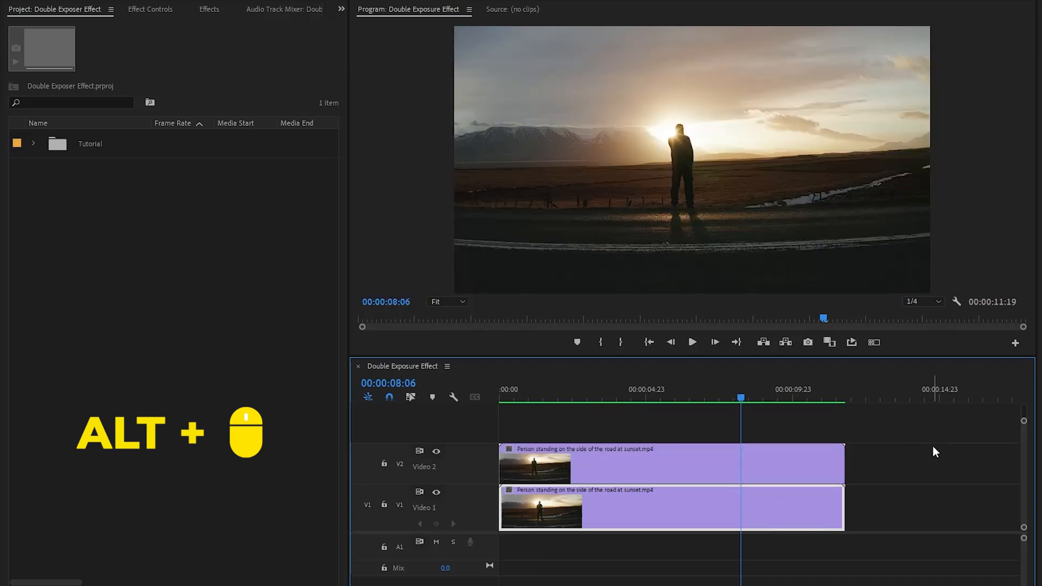
{"action": "left_click", "coordinate": [932, 447]}
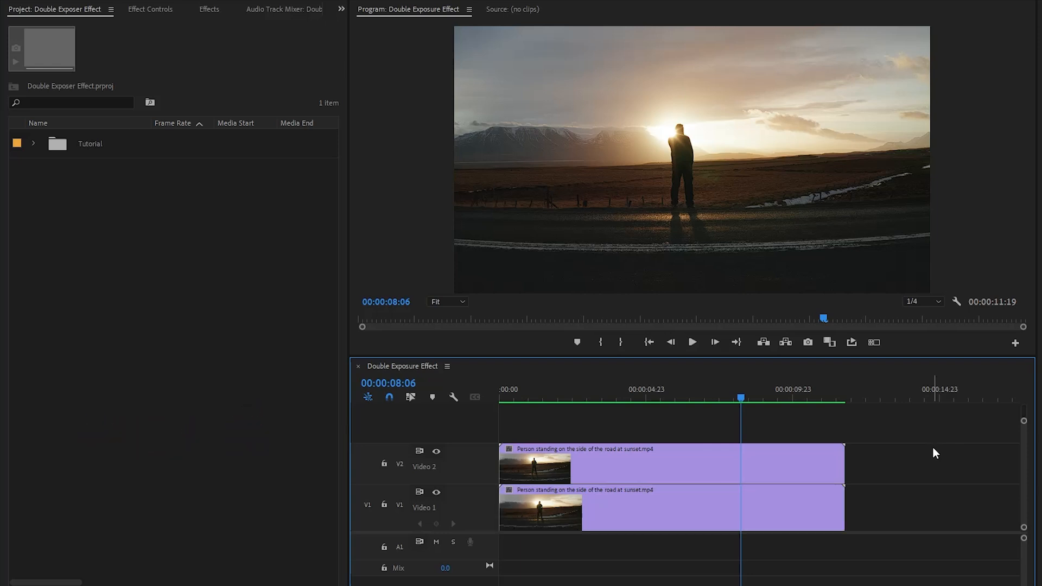
Step: Find the Tint colour correction effect and apply it to the duplicate clip on Video 2
{"action": "left_click", "coordinate": [803, 464]}
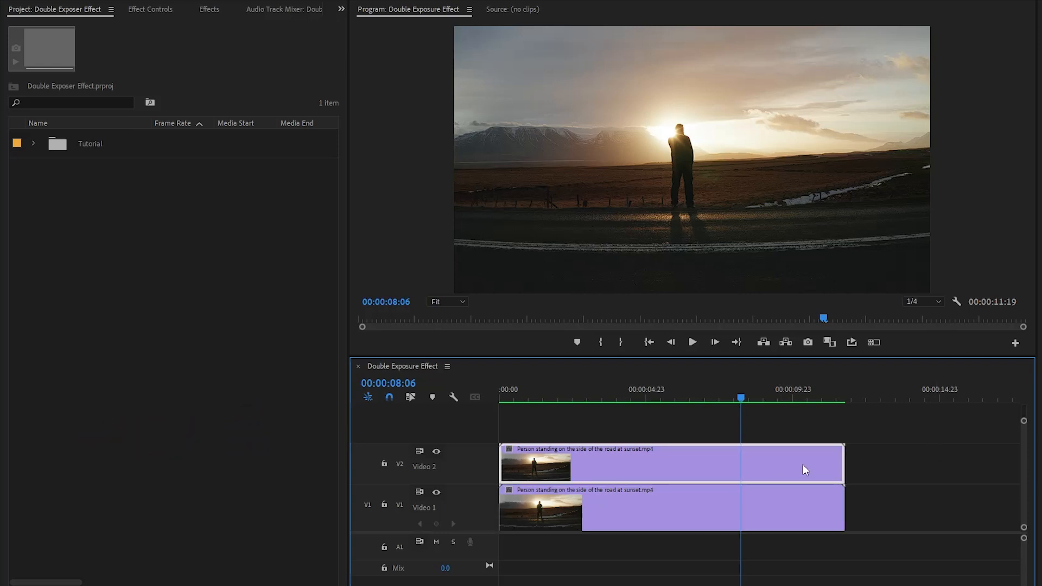
{"action": "left_click", "coordinate": [210, 10]}
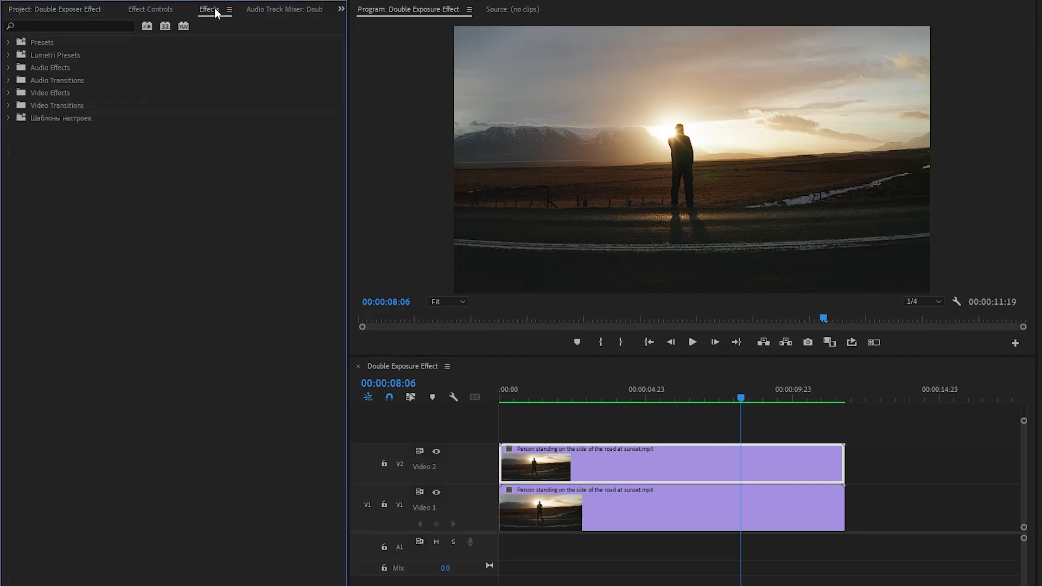
{"action": "left_click", "coordinate": [118, 26]}
{"action": "type", "text": "TINT"}
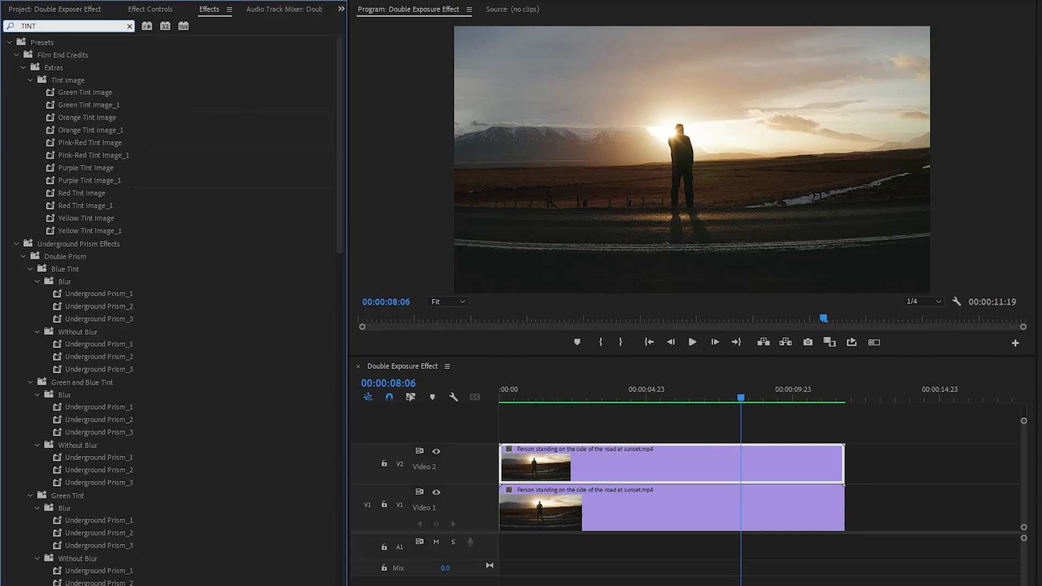
{"action": "left_click", "coordinate": [9, 42]}
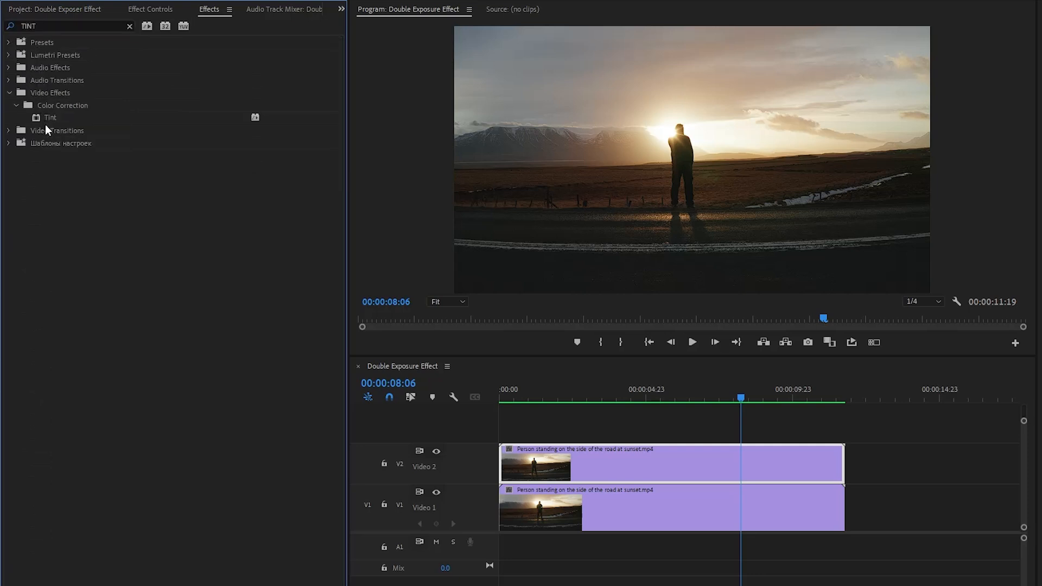
{"action": "left_click_drag", "start_coordinate": [47, 119], "coordinate": [613, 450]}
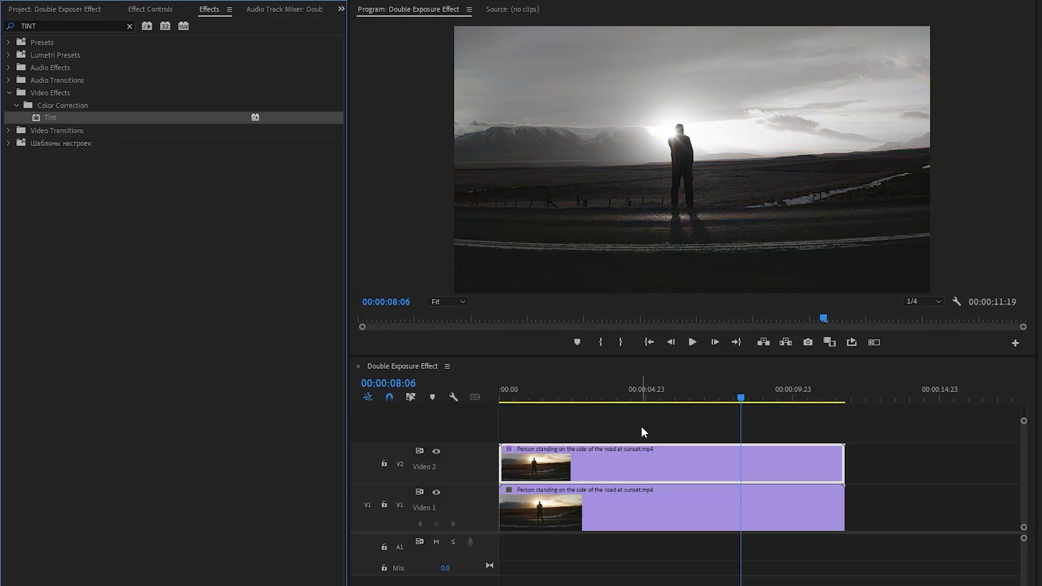
Step: Set the horizontal position of the Video 2 clip to 1196
{"action": "left_click", "coordinate": [148, 10]}
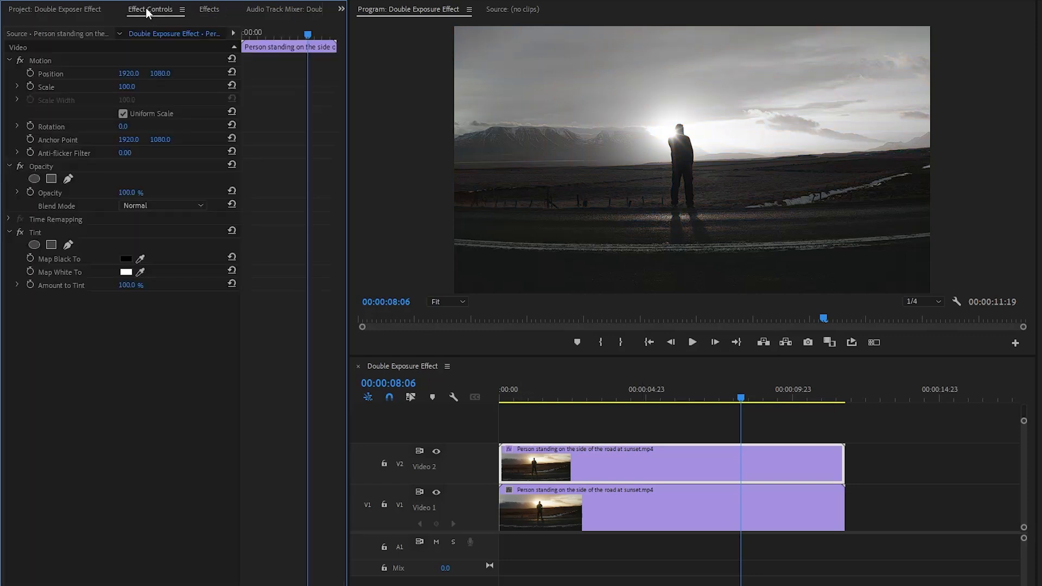
{"action": "left_click", "coordinate": [53, 60]}
{"action": "left_click", "coordinate": [130, 74]}
{"action": "type", "text": "1196"}
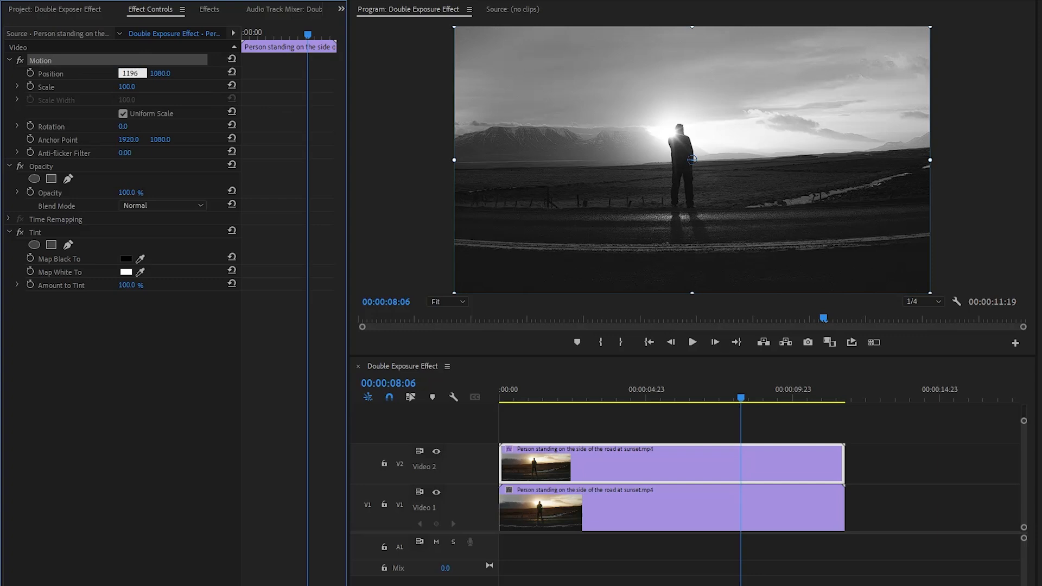
{"action": "key", "text": "Return"}
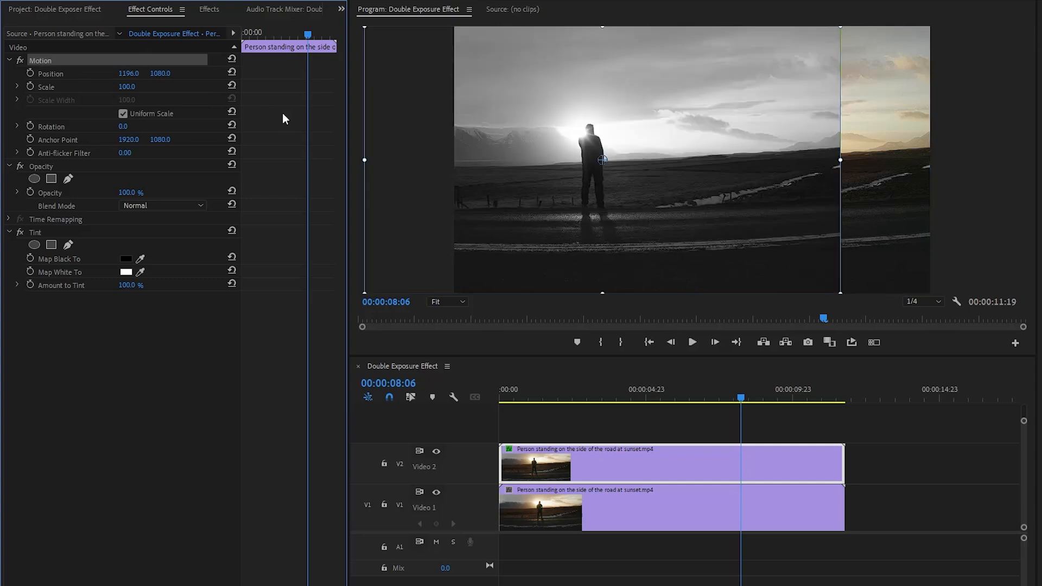
Step: Scale the Video 2 clip to 138 so that it fills the frame
{"action": "left_click", "coordinate": [61, 86]}
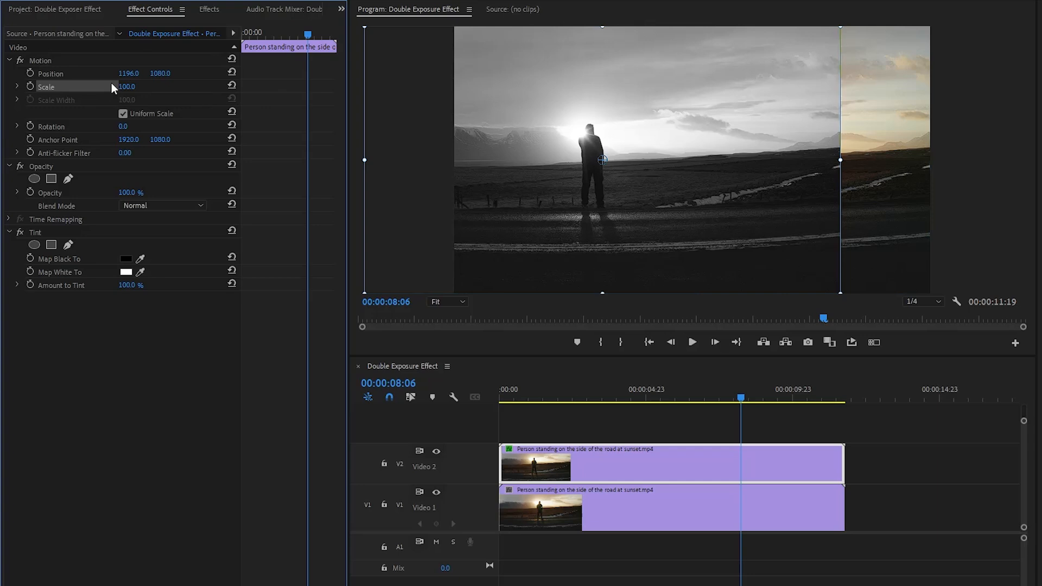
{"action": "left_click", "coordinate": [127, 87]}
{"action": "type", "text": "138"}
{"action": "key", "text": "Return"}
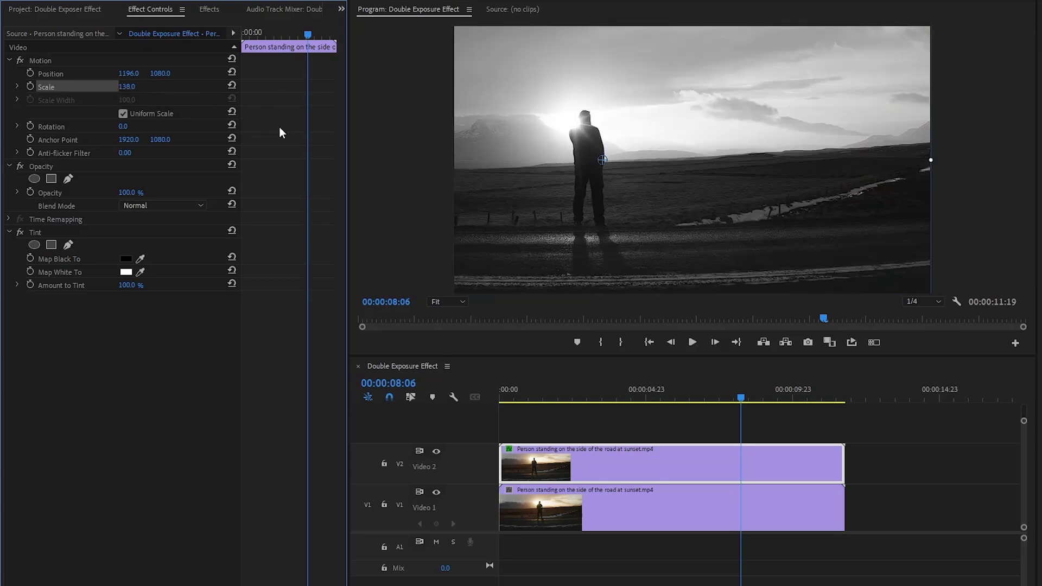
Step: Change the opacity blend mode of the Video 2 clip to Screen
{"action": "left_click", "coordinate": [50, 170]}
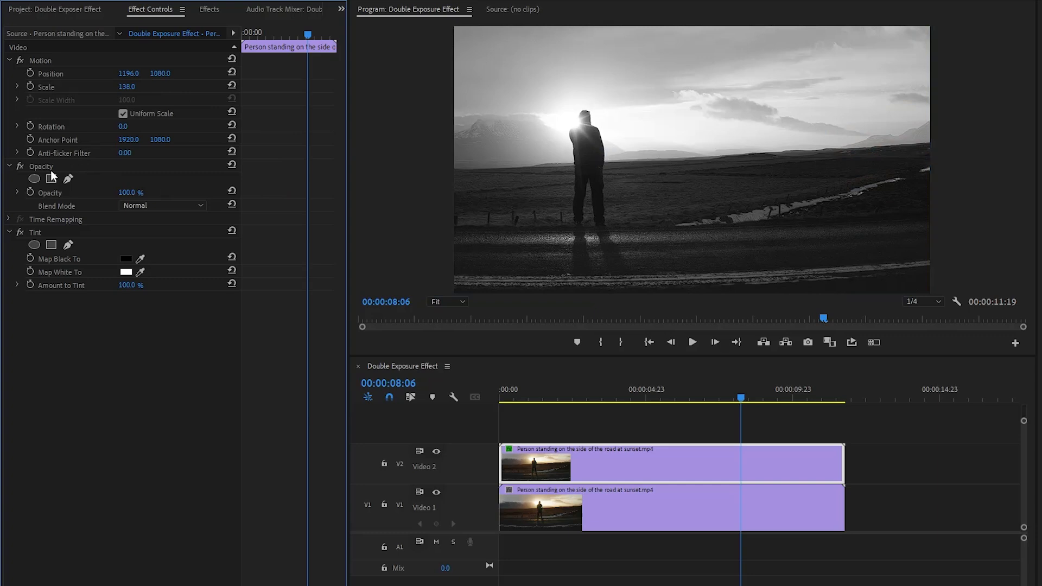
{"action": "left_click", "coordinate": [48, 168]}
{"action": "left_click", "coordinate": [66, 206]}
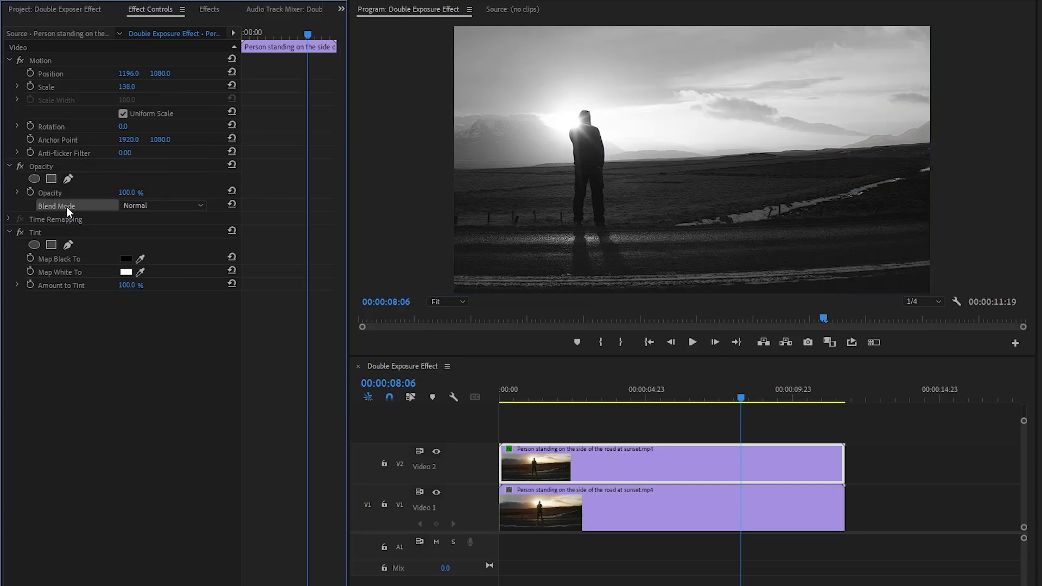
{"action": "left_click", "coordinate": [148, 205]}
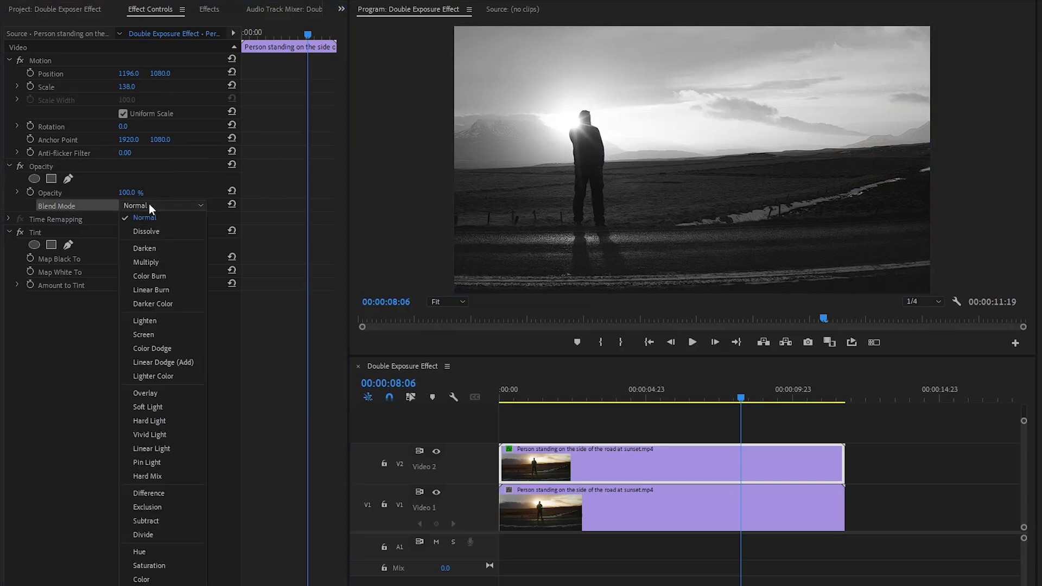
{"action": "left_click", "coordinate": [169, 335]}
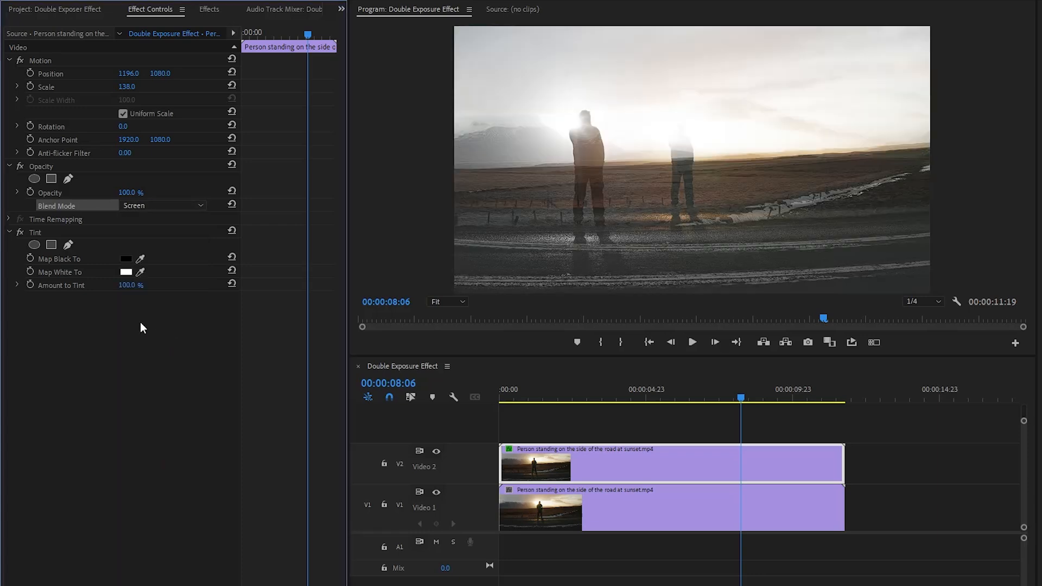
Step: Set the Tint effect's Map Black To colour to red F12121 on the Video 2 clip
{"action": "left_click", "coordinate": [56, 233]}
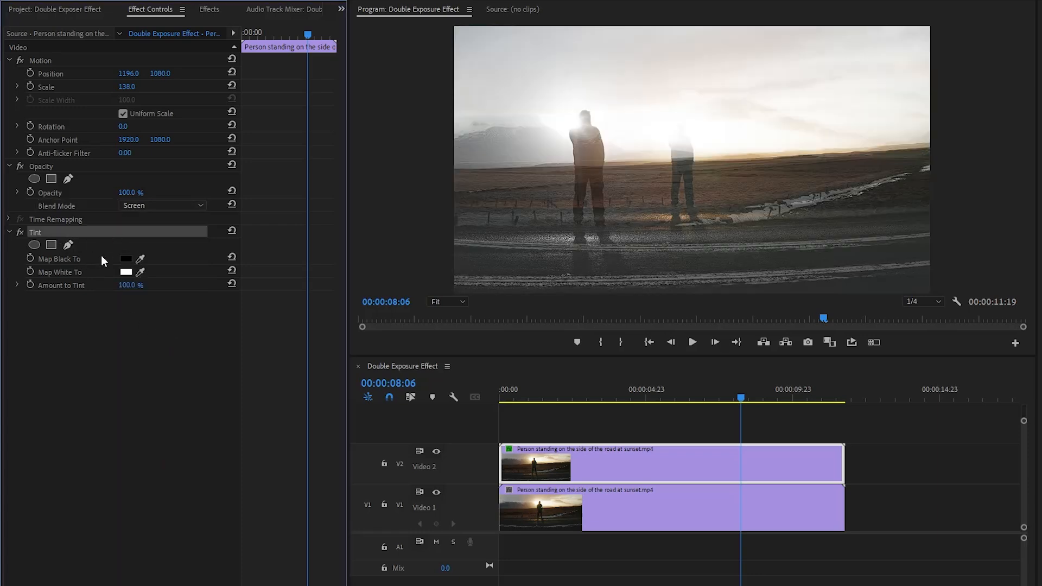
{"action": "left_click", "coordinate": [56, 260]}
{"action": "left_click", "coordinate": [126, 259]}
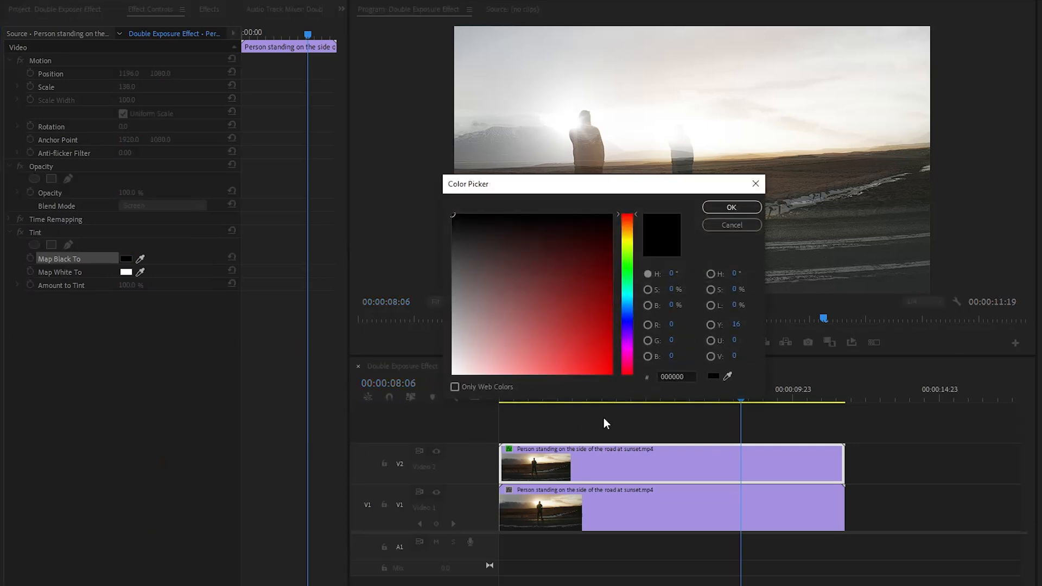
{"action": "double_click", "coordinate": [689, 379]}
{"action": "type", "text": "F"}
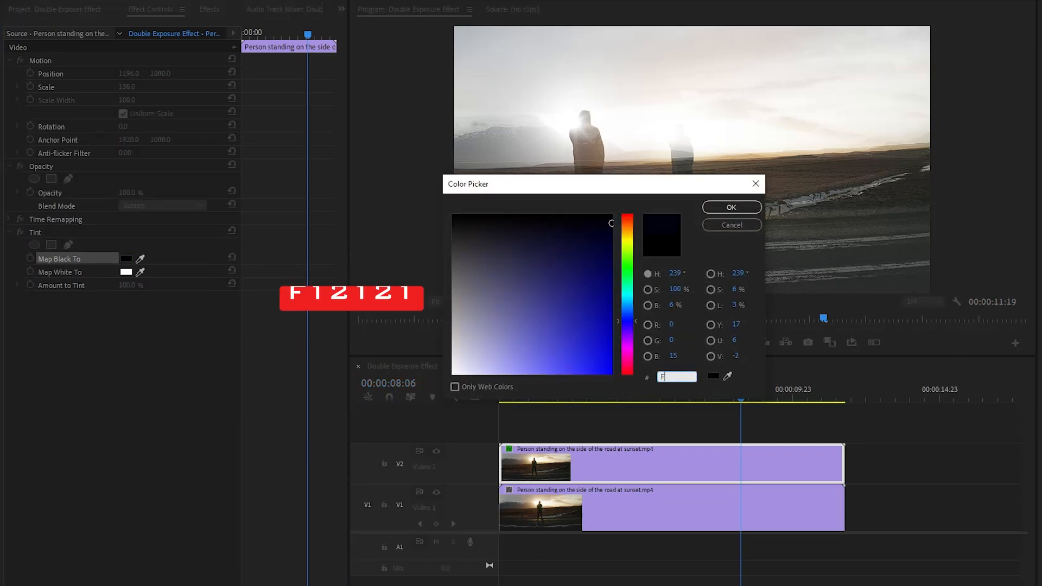
{"action": "type", "text": "12121"}
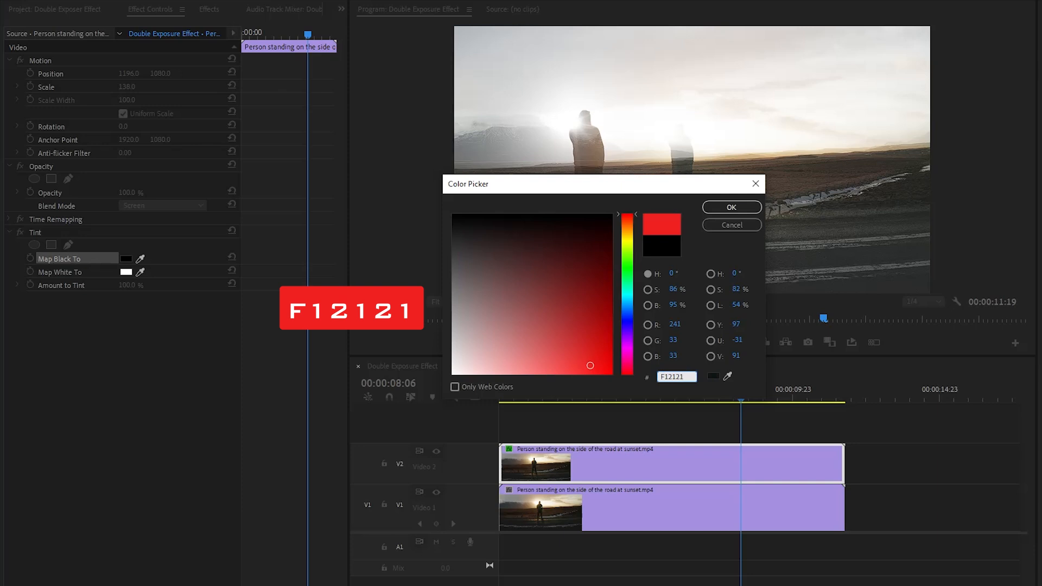
{"action": "left_click", "coordinate": [726, 210]}
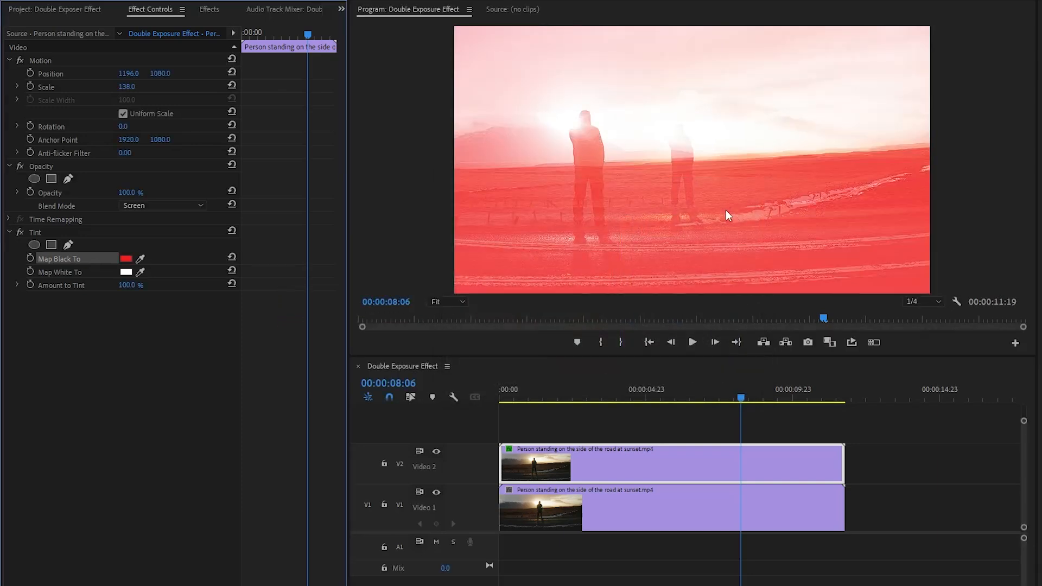
Step: Set the Tint effect's Map White To colour to blue 1554F3
{"action": "left_click", "coordinate": [126, 272]}
{"action": "left_click_drag", "start_coordinate": [690, 376], "coordinate": [652, 382]}
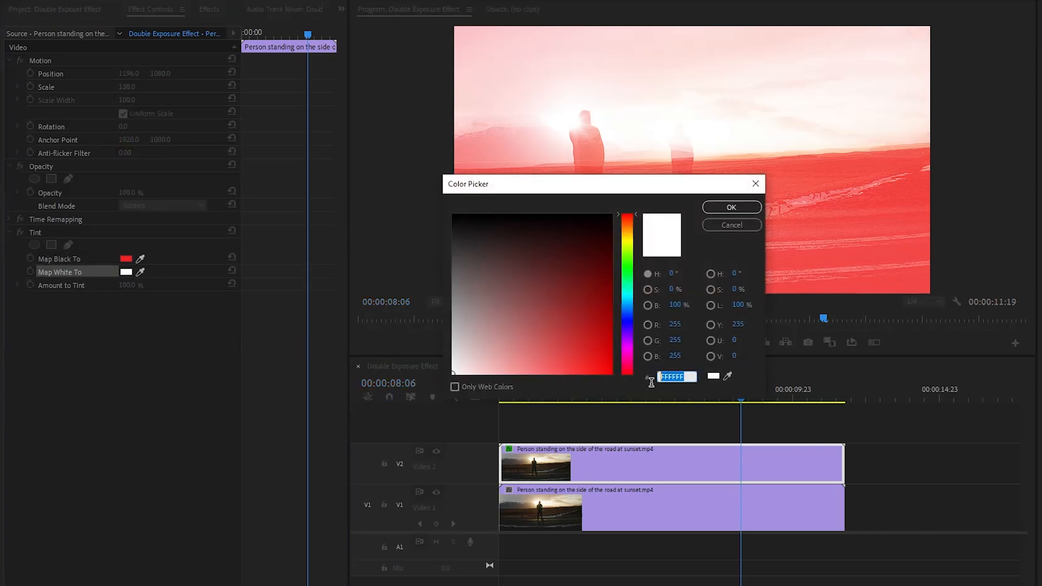
{"action": "type", "text": "1554"}
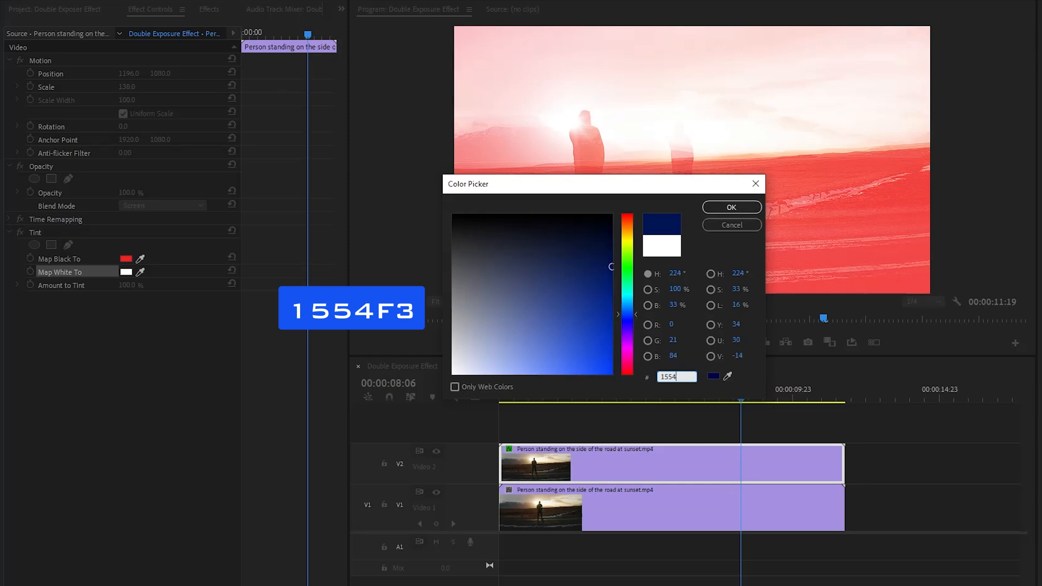
{"action": "type", "text": "F3"}
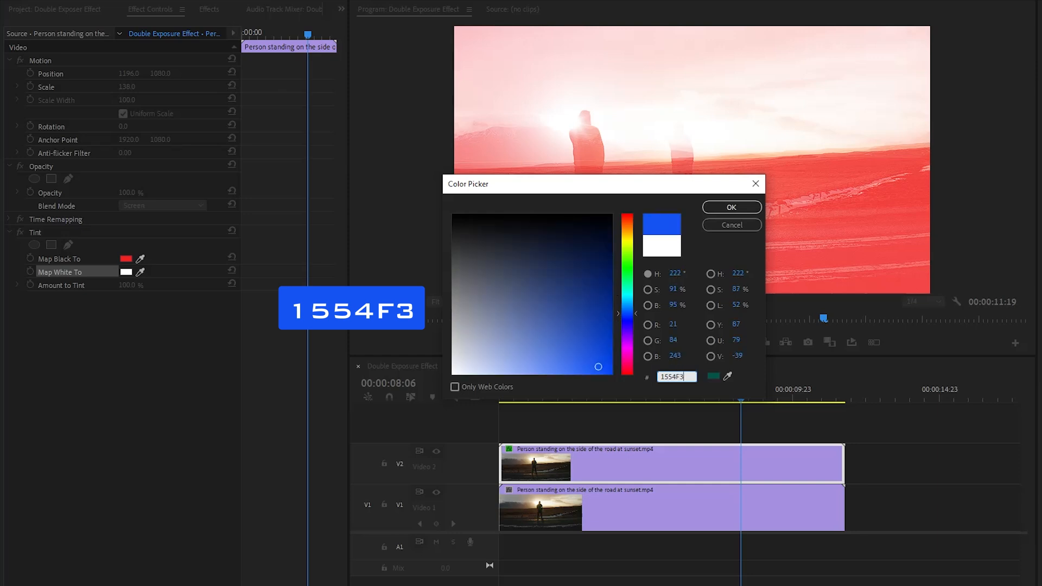
{"action": "left_click", "coordinate": [722, 208]}
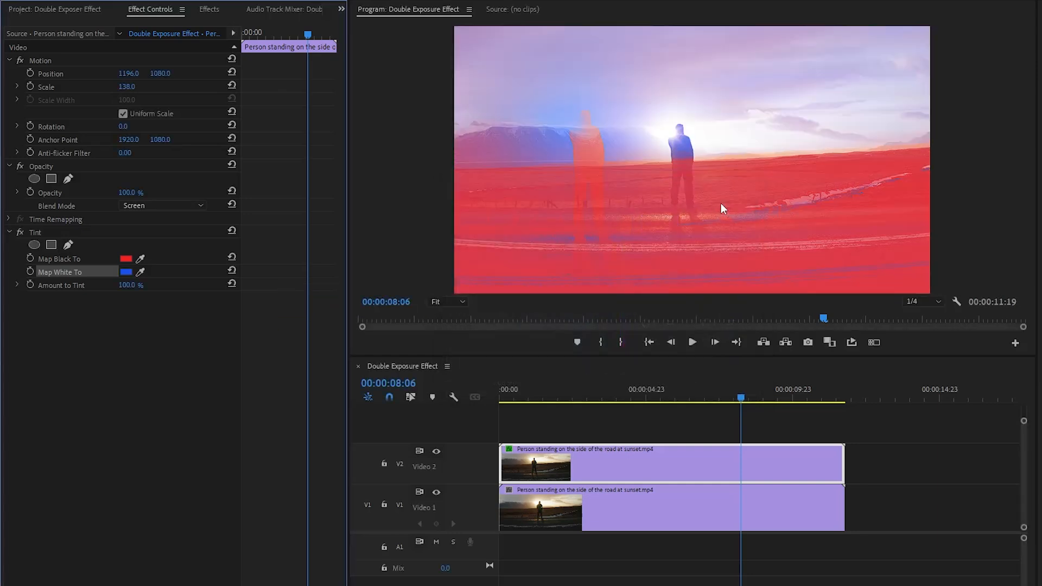
Step: Reduce the Tint effect's Amount to Tint to 12% on the Video 2 clip
{"action": "left_click", "coordinate": [66, 288]}
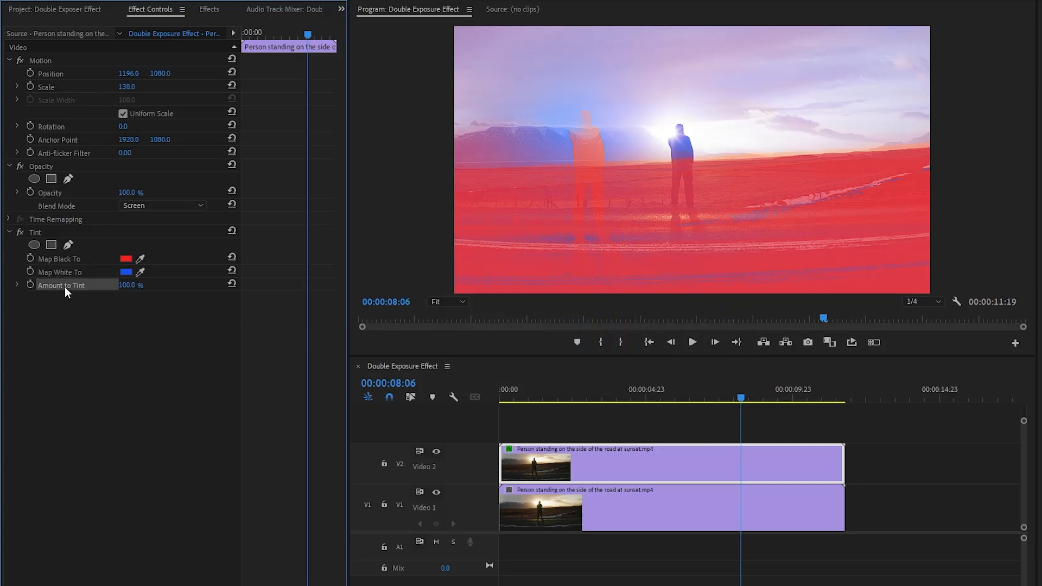
{"action": "left_click", "coordinate": [121, 284]}
{"action": "type", "text": "12"}
{"action": "key", "text": "Return"}
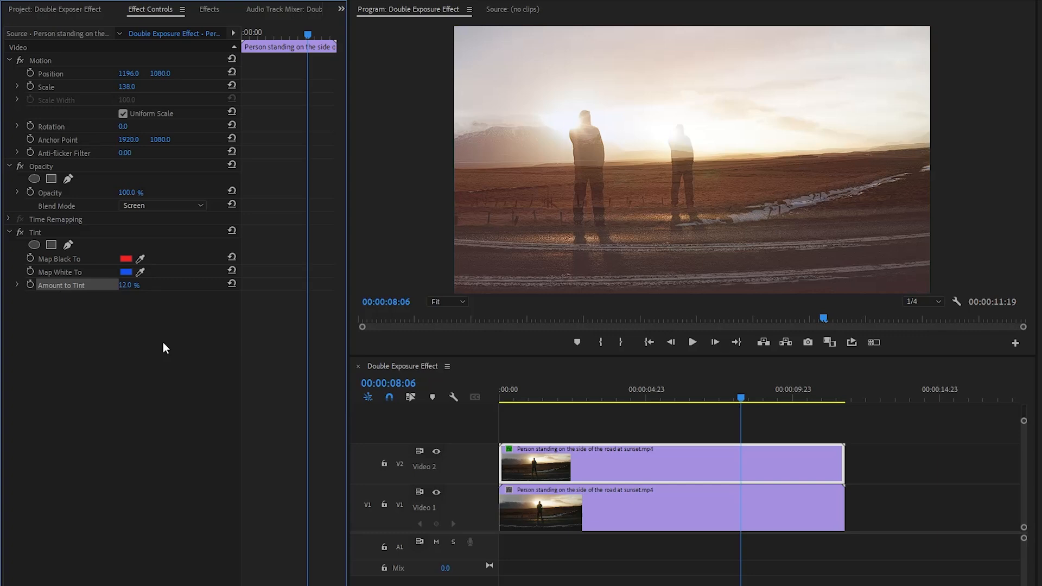
{"action": "left_click", "coordinate": [163, 343]}
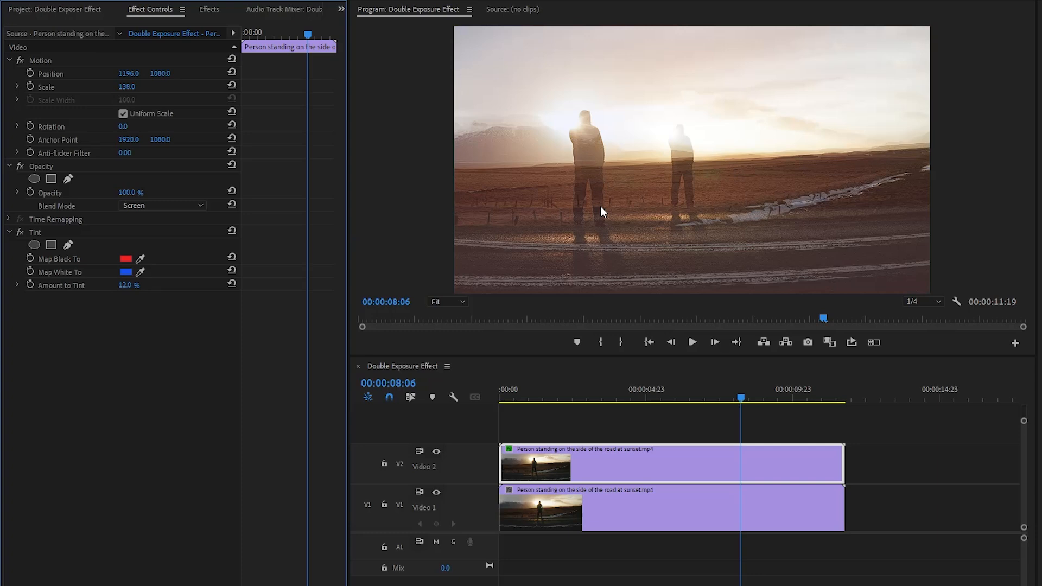
Step: Hide and show the Video 2 track to compare the image with and without the overlay, and deselect the clip
{"action": "left_click", "coordinate": [436, 451]}
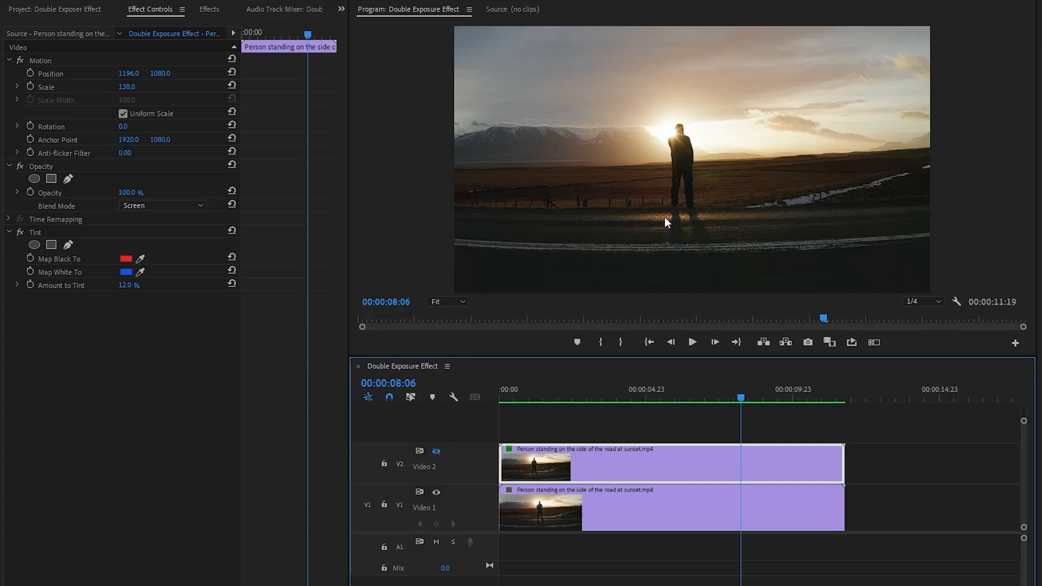
{"action": "left_click", "coordinate": [436, 451]}
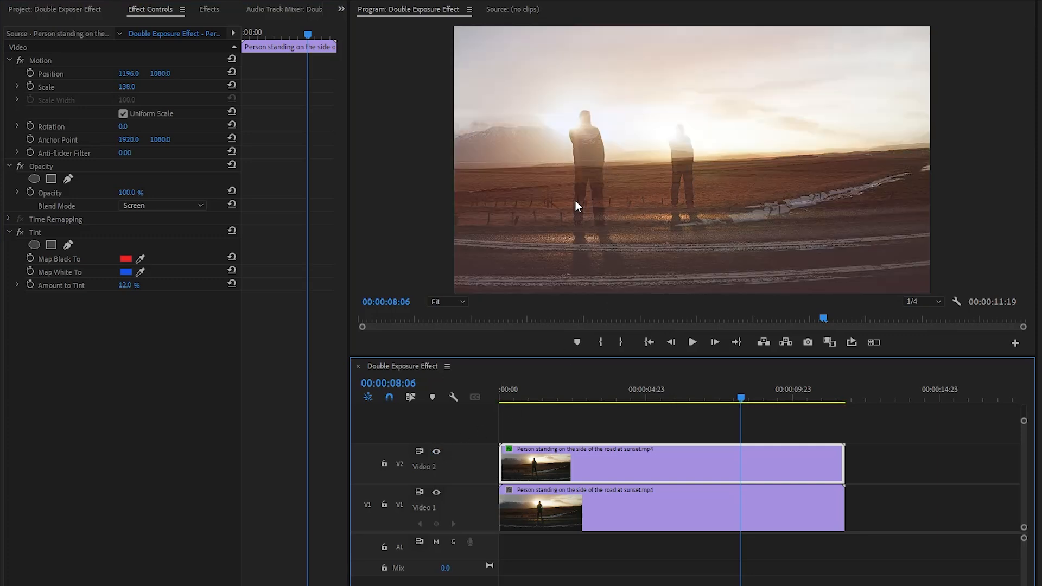
{"action": "left_click", "coordinate": [668, 431]}
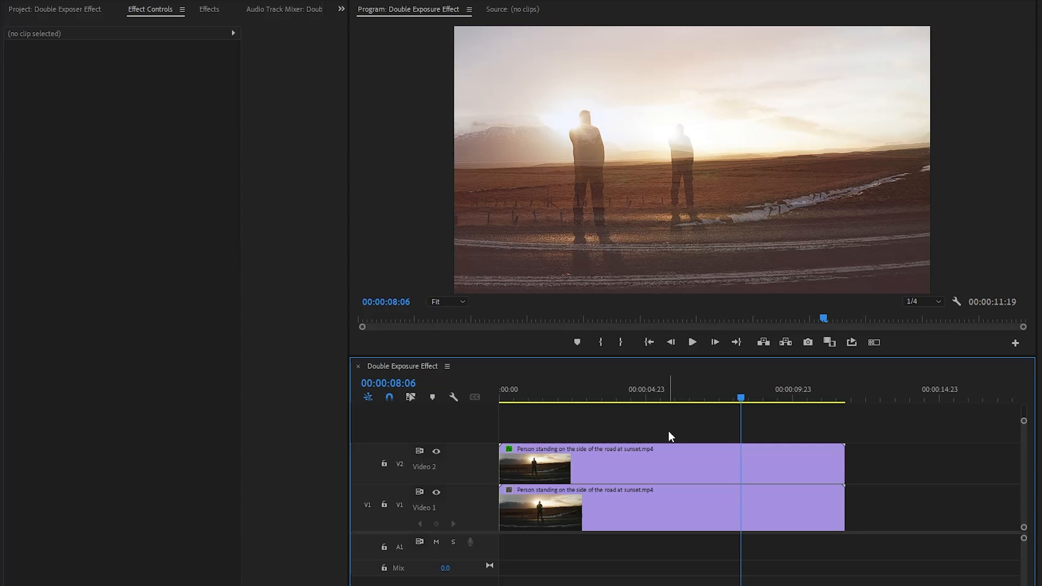
Step: Add an elliptical opacity mask to the clip on Video 1
{"action": "left_click", "coordinate": [662, 501]}
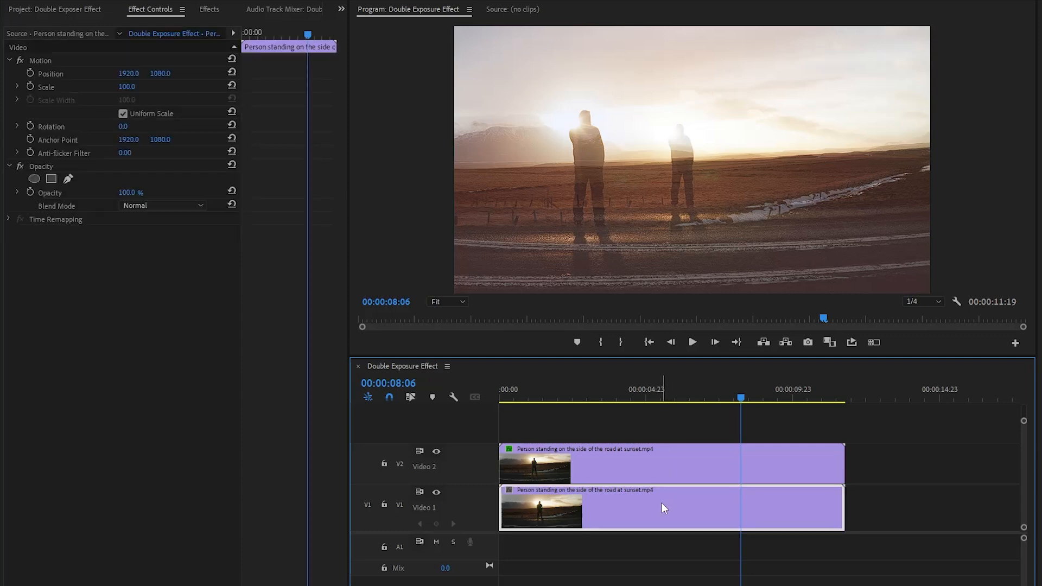
{"action": "left_click", "coordinate": [49, 167]}
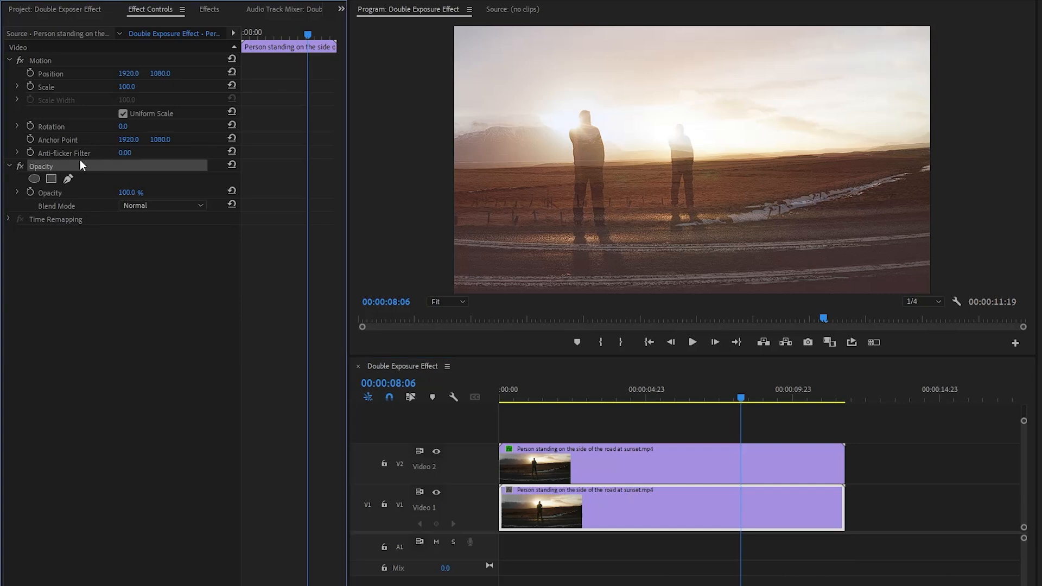
{"action": "left_click", "coordinate": [35, 180]}
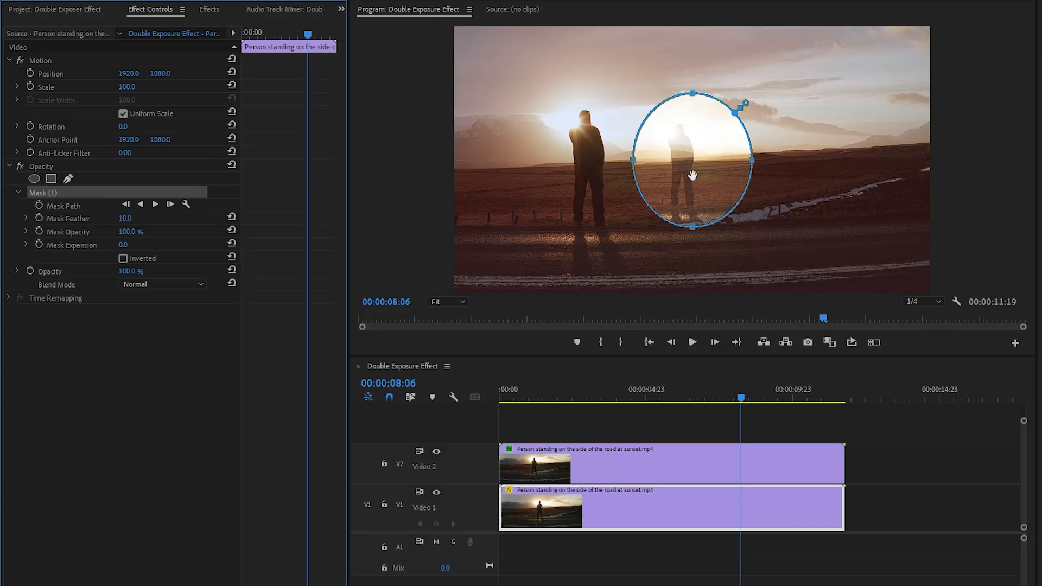
Step: Show the rulers and place vertical guides at about 1070 and 3000 px, plus horizontal guides near the frame's upper and lower edges
{"action": "left_click", "coordinate": [419, 158]}
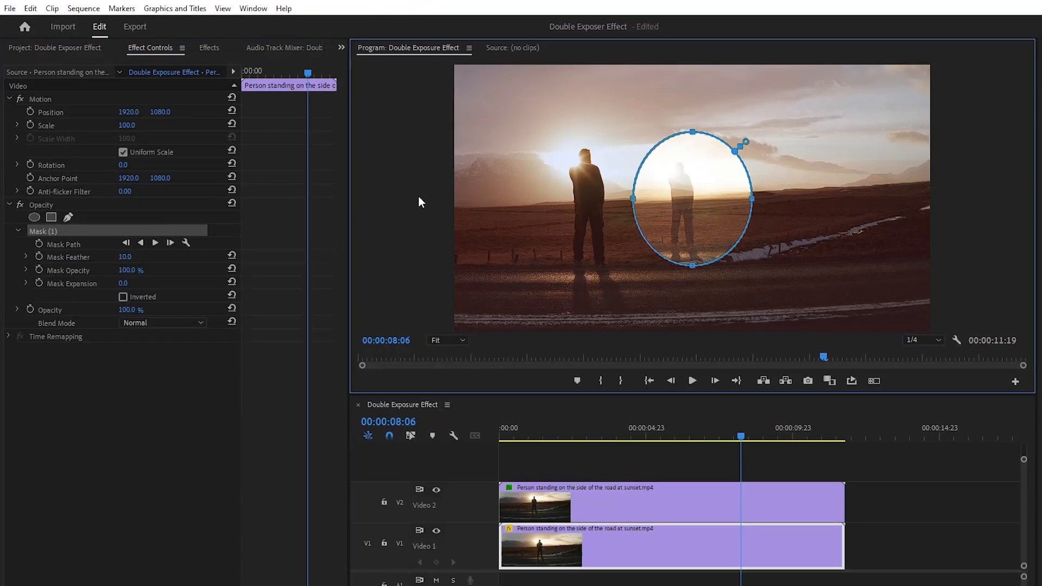
{"action": "left_click", "coordinate": [223, 8]}
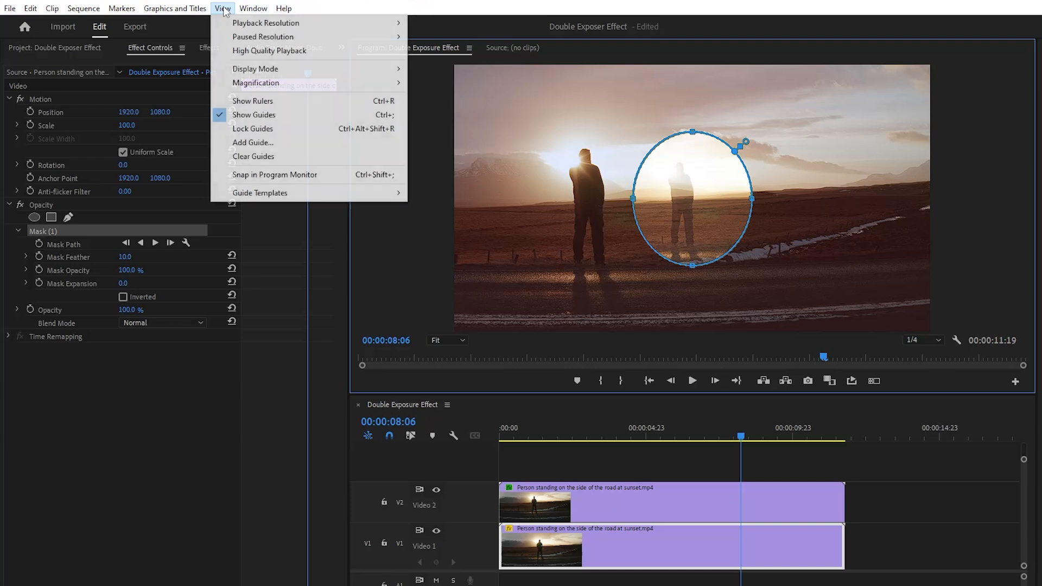
{"action": "left_click", "coordinate": [325, 106]}
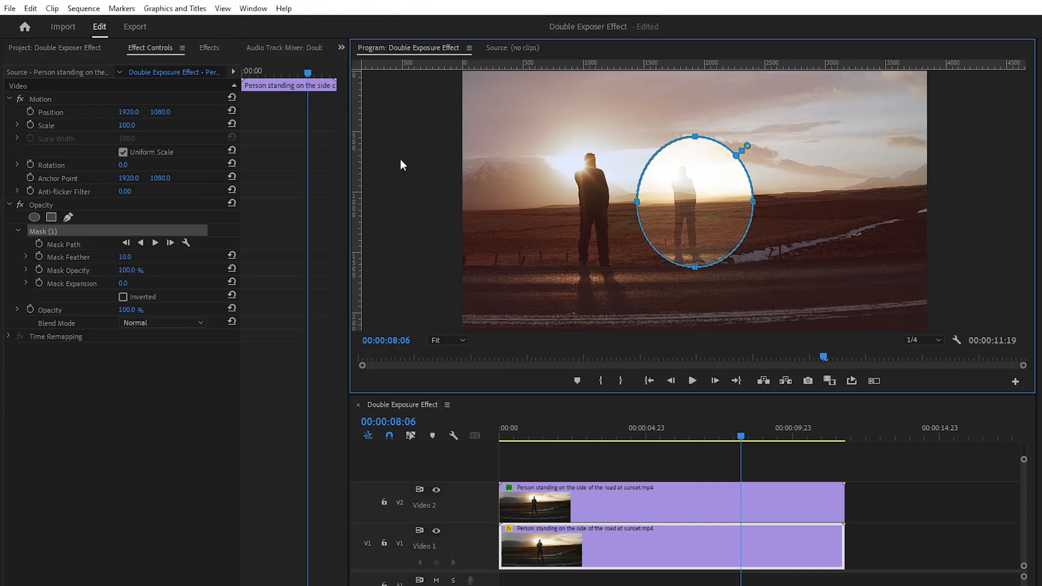
{"action": "left_click_drag", "start_coordinate": [358, 158], "coordinate": [592, 170]}
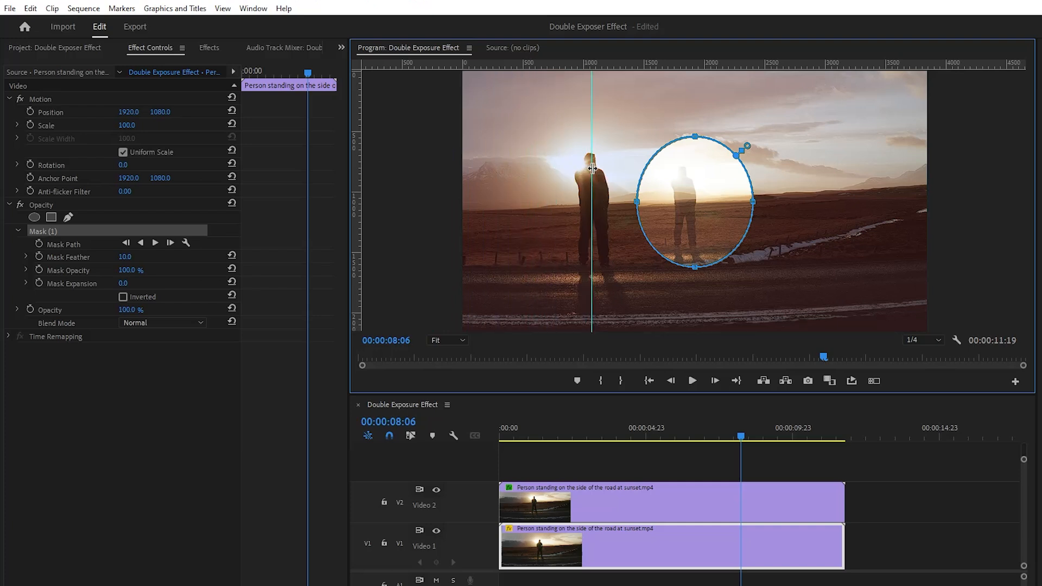
{"action": "left_click_drag", "start_coordinate": [360, 163], "coordinate": [826, 203]}
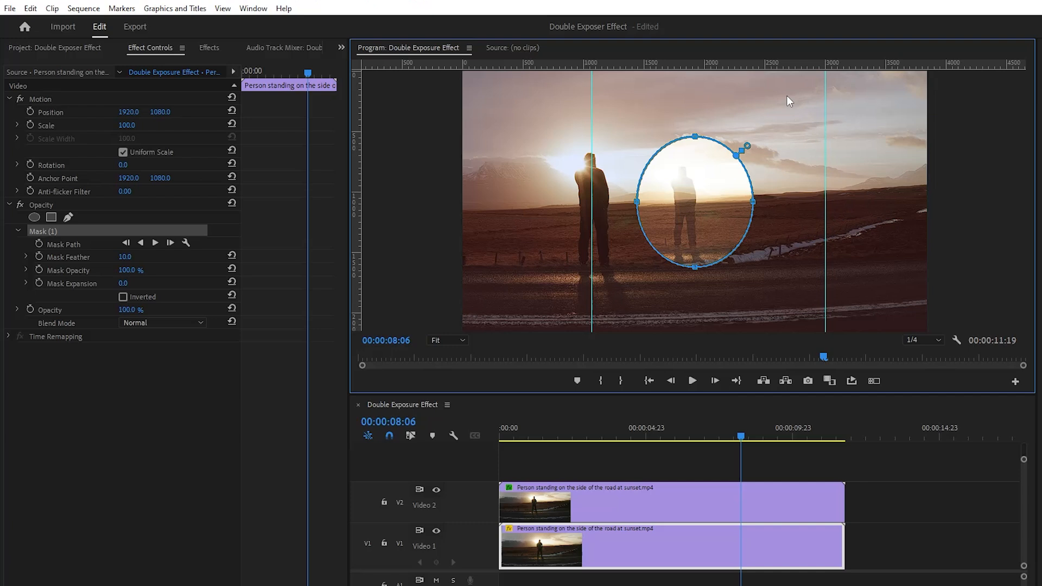
{"action": "left_click_drag", "start_coordinate": [788, 65], "coordinate": [773, 324]}
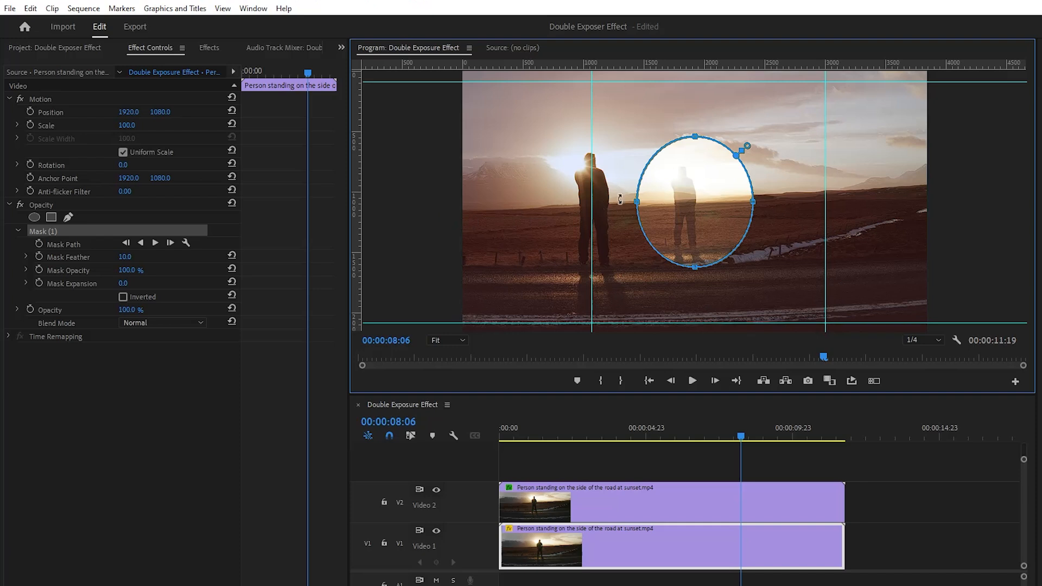
Step: Stretch the elliptical mask on all four sides until its points meet the vertical and horizontal guides, forming a large circle
{"action": "left_click_drag", "start_coordinate": [637, 201], "coordinate": [591, 210]}
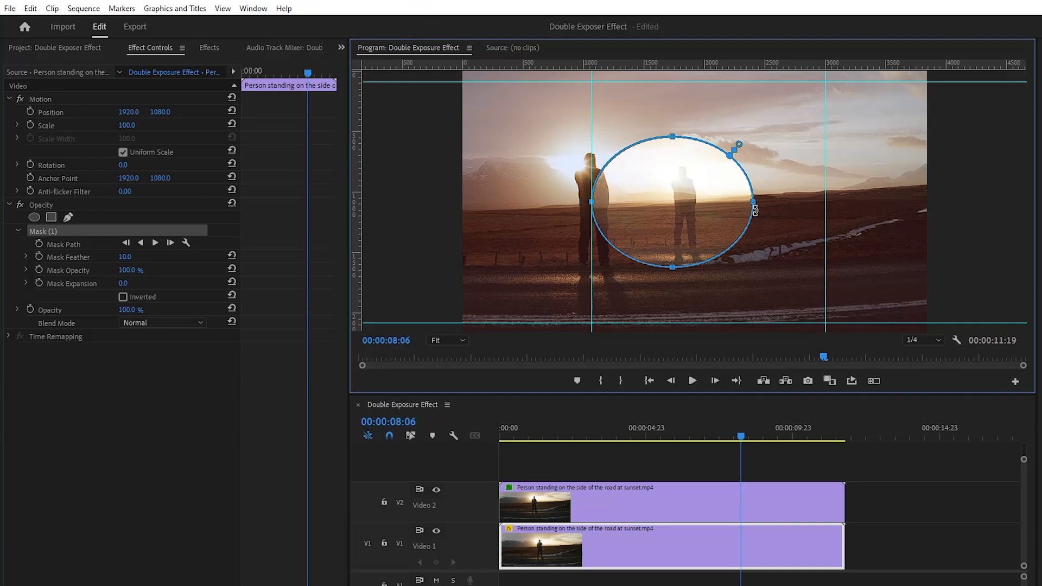
{"action": "left_click_drag", "start_coordinate": [754, 205], "coordinate": [827, 211]}
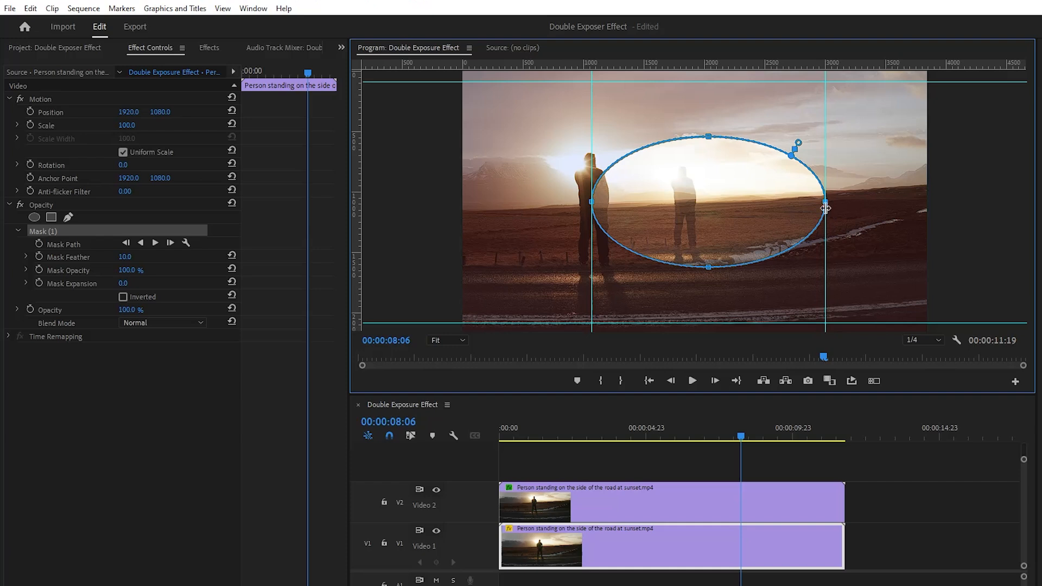
{"action": "left_click_drag", "start_coordinate": [709, 137], "coordinate": [709, 81]}
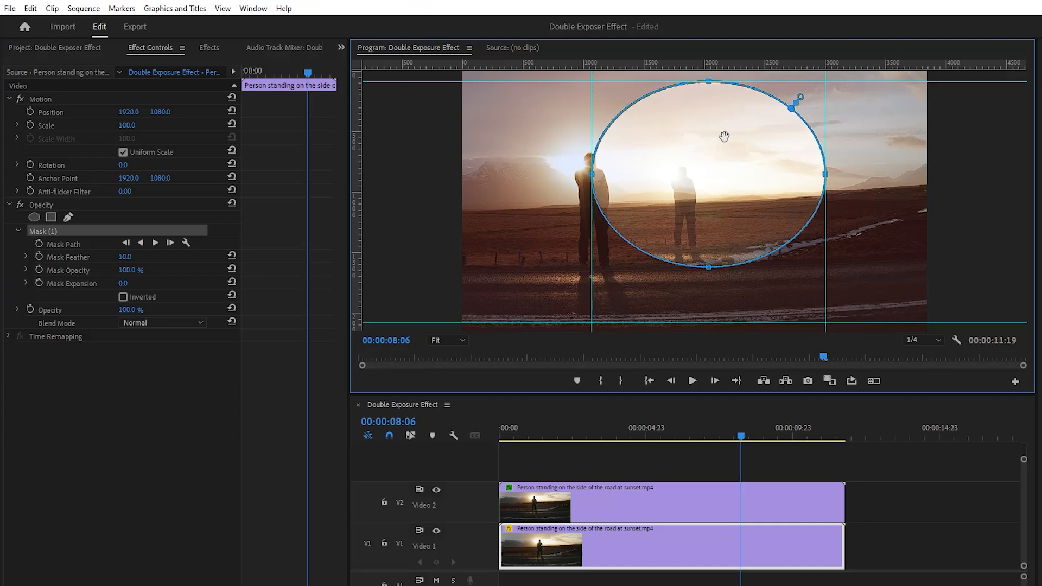
{"action": "left_click_drag", "start_coordinate": [708, 270], "coordinate": [710, 326]}
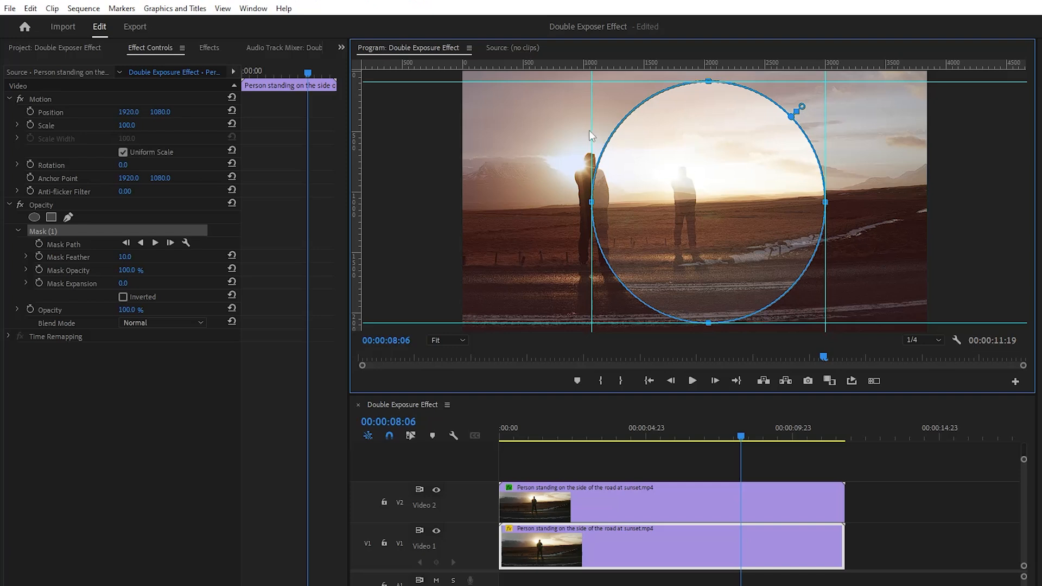
Step: Remove all four guides from the program view and hide the rulers
{"action": "left_click_drag", "start_coordinate": [592, 135], "coordinate": [360, 143]}
{"action": "left_click_drag", "start_coordinate": [826, 169], "coordinate": [361, 169]}
{"action": "left_click_drag", "start_coordinate": [541, 81], "coordinate": [540, 63]}
{"action": "left_click_drag", "start_coordinate": [545, 325], "coordinate": [535, 65]}
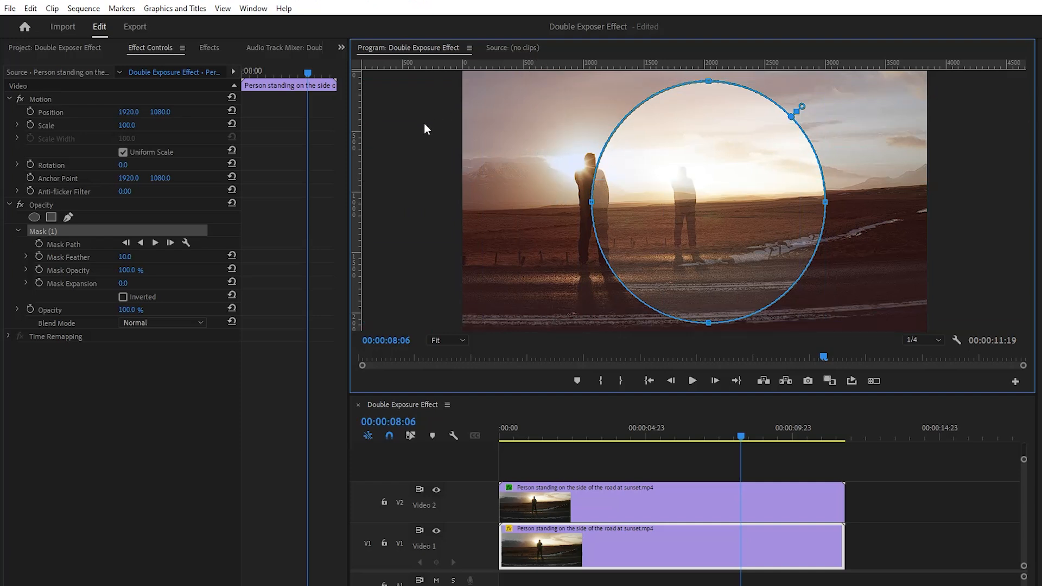
{"action": "left_click", "coordinate": [217, 9]}
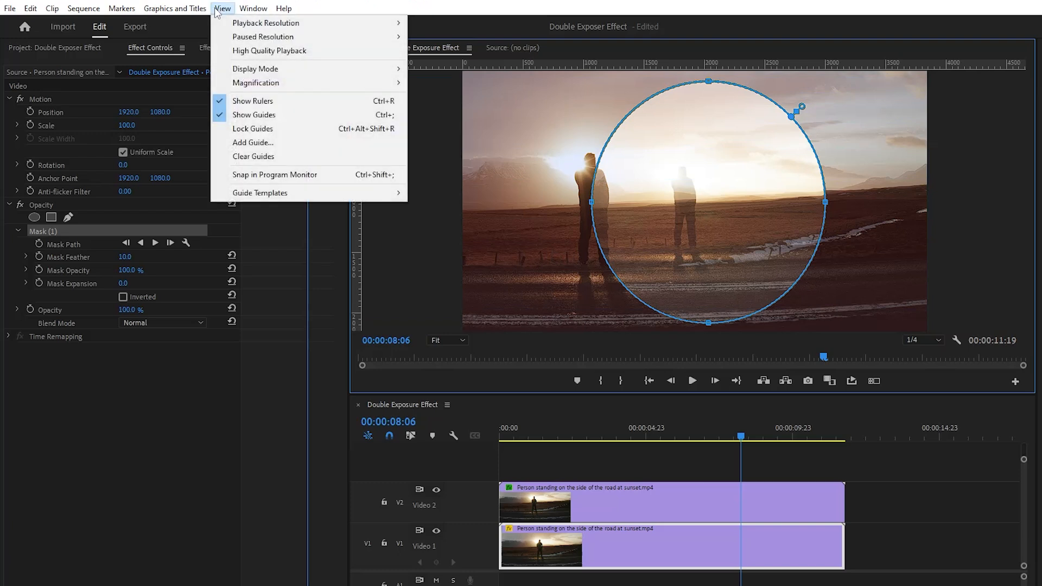
{"action": "left_click", "coordinate": [289, 101]}
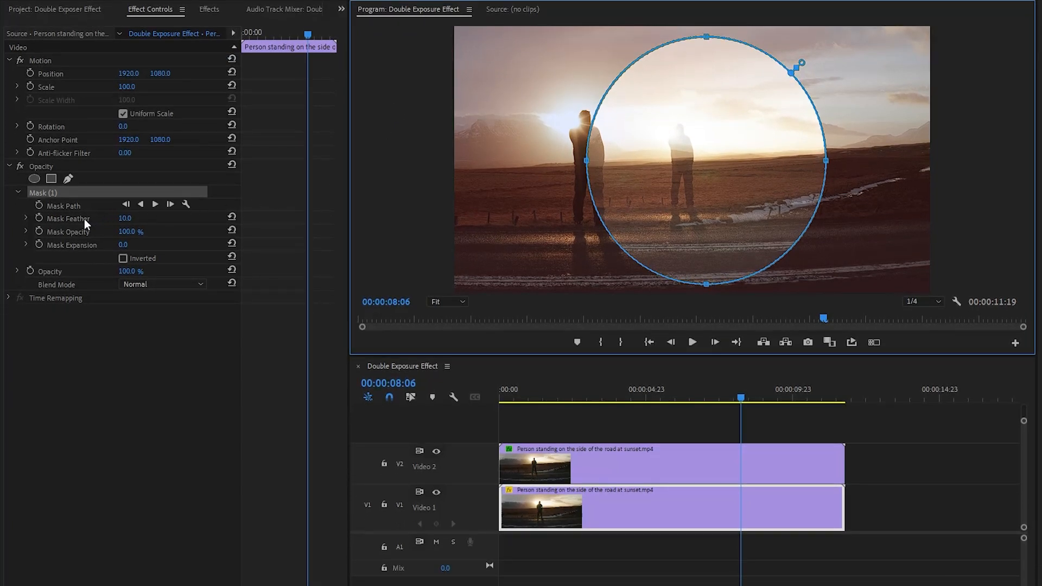
Step: Set the opacity mask's feather to 250 and its expansion to 297, and deselect the mask
{"action": "left_click", "coordinate": [125, 218]}
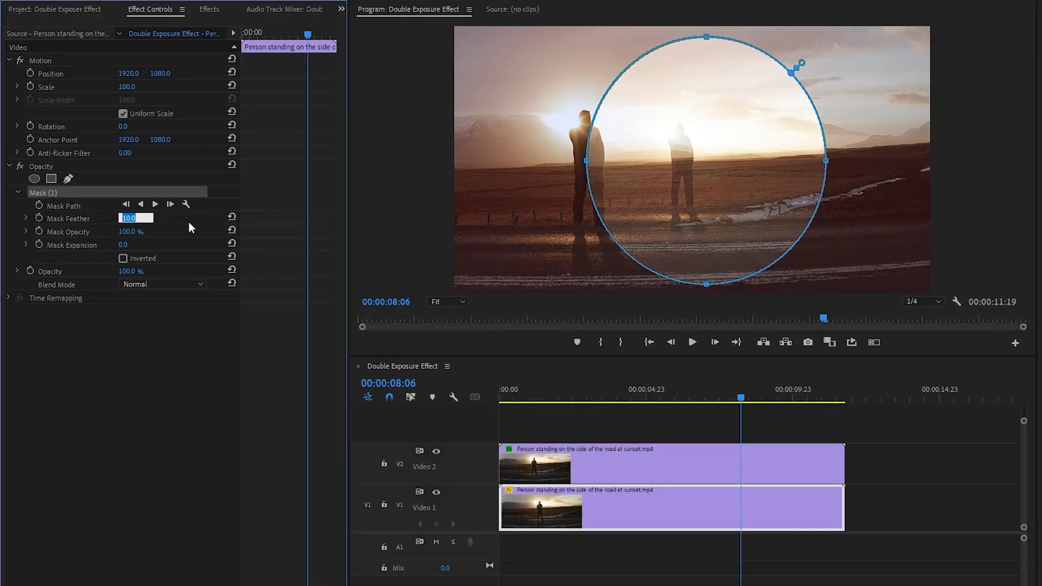
{"action": "type", "text": "250"}
{"action": "key", "text": "Return"}
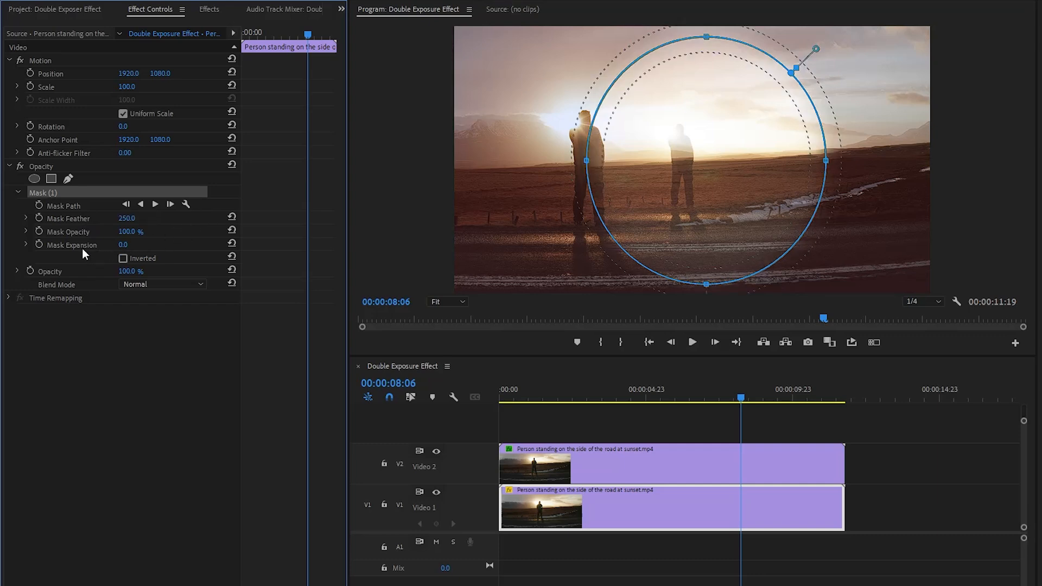
{"action": "left_click", "coordinate": [123, 245]}
{"action": "type", "text": "297"}
{"action": "key", "text": "Return"}
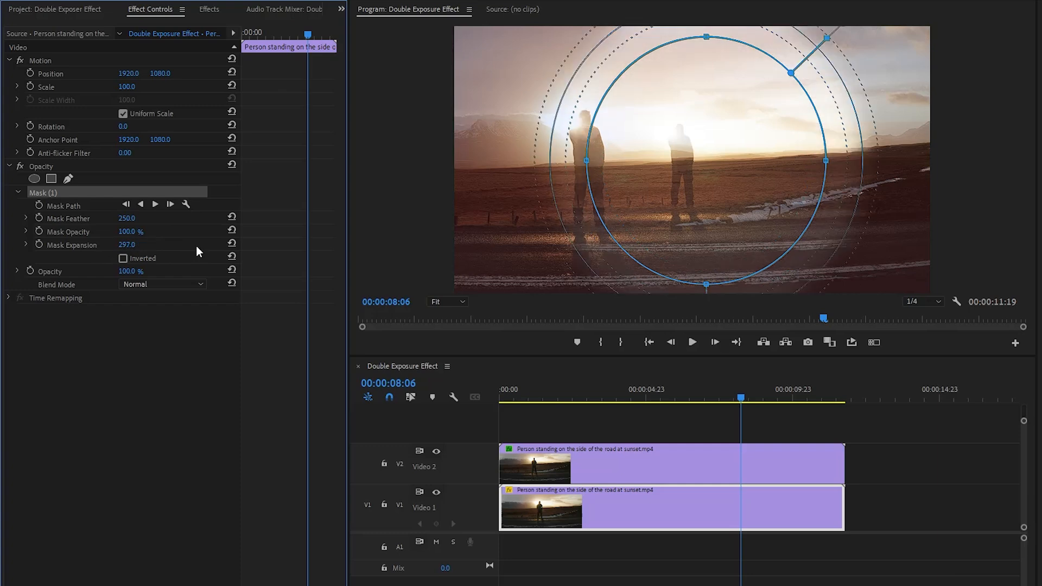
{"action": "left_click", "coordinate": [166, 367]}
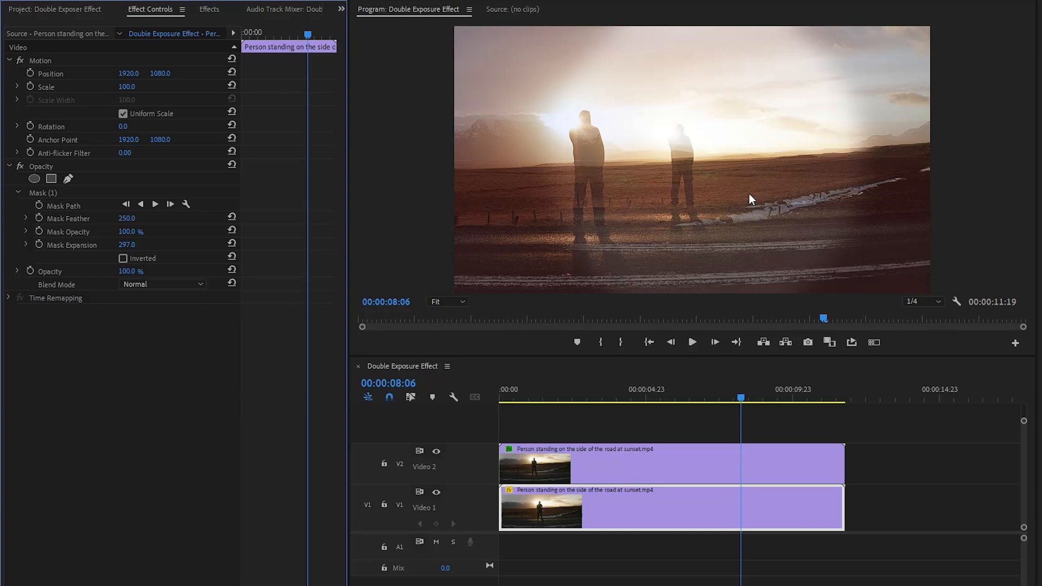
Step: Apply the Tint and Brightness & Contrast video effects to the Video 1 clip
{"action": "left_click", "coordinate": [217, 12]}
{"action": "left_click_drag", "start_coordinate": [54, 118], "coordinate": [677, 507]}
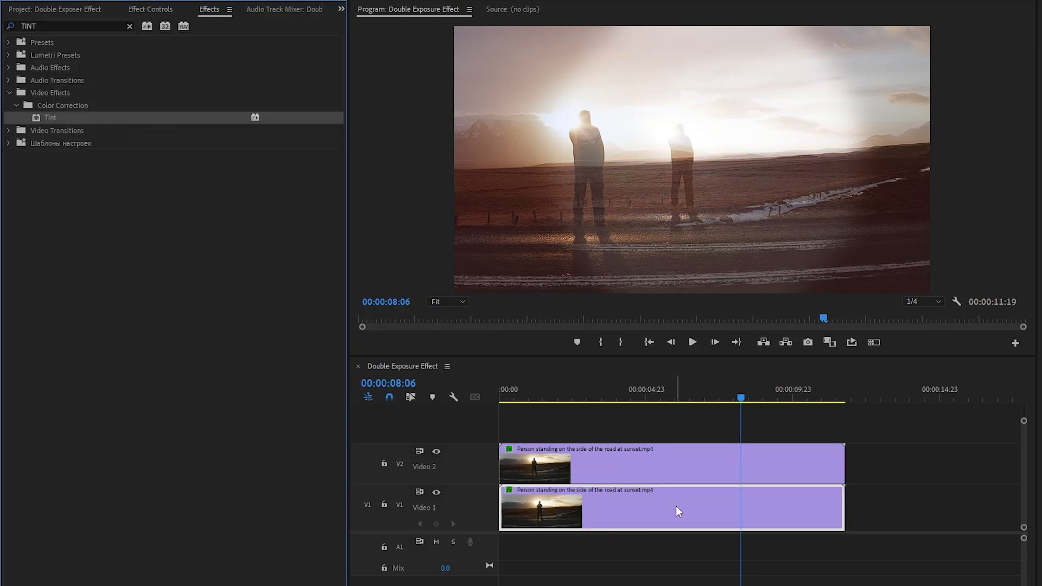
{"action": "left_click", "coordinate": [130, 26]}
{"action": "left_click", "coordinate": [117, 26]}
{"action": "type", "text": "bright"}
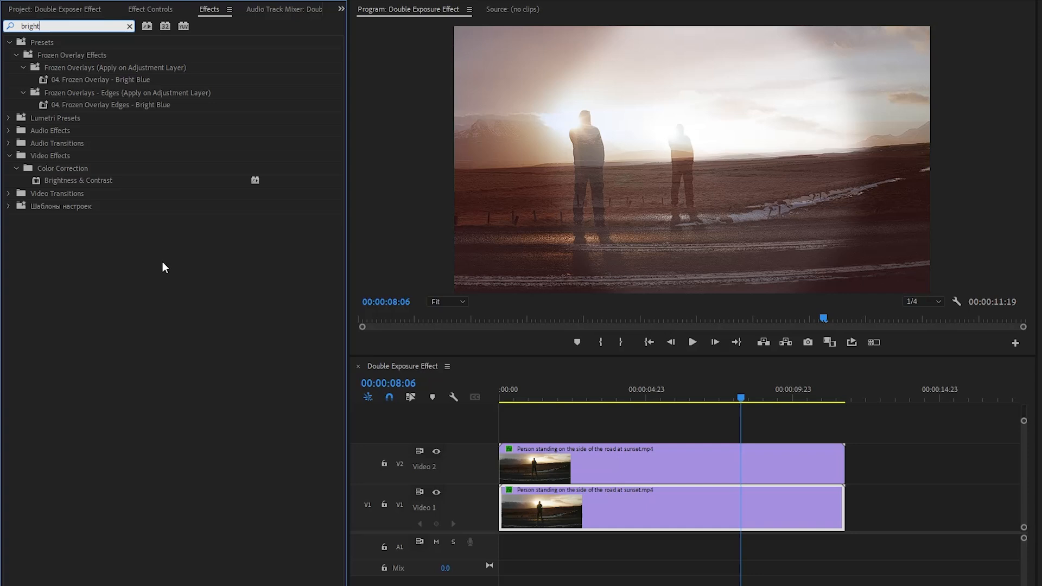
{"action": "left_click", "coordinate": [98, 186]}
{"action": "left_click_drag", "start_coordinate": [110, 180], "coordinate": [633, 501]}
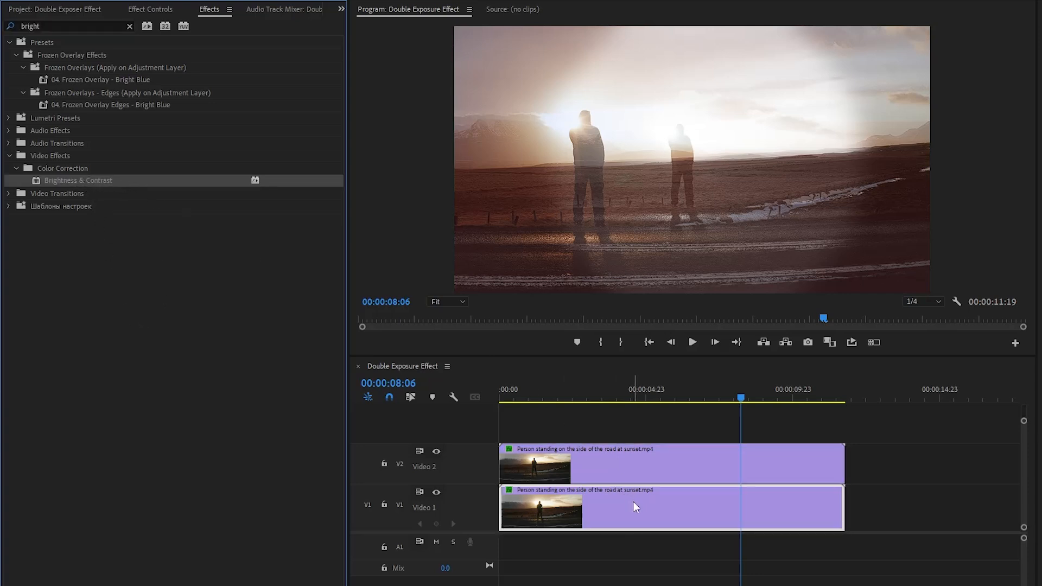
Step: Find the Echo video effect and apply it to the Video 1 clip
{"action": "left_click", "coordinate": [130, 26]}
{"action": "type", "text": "echo"}
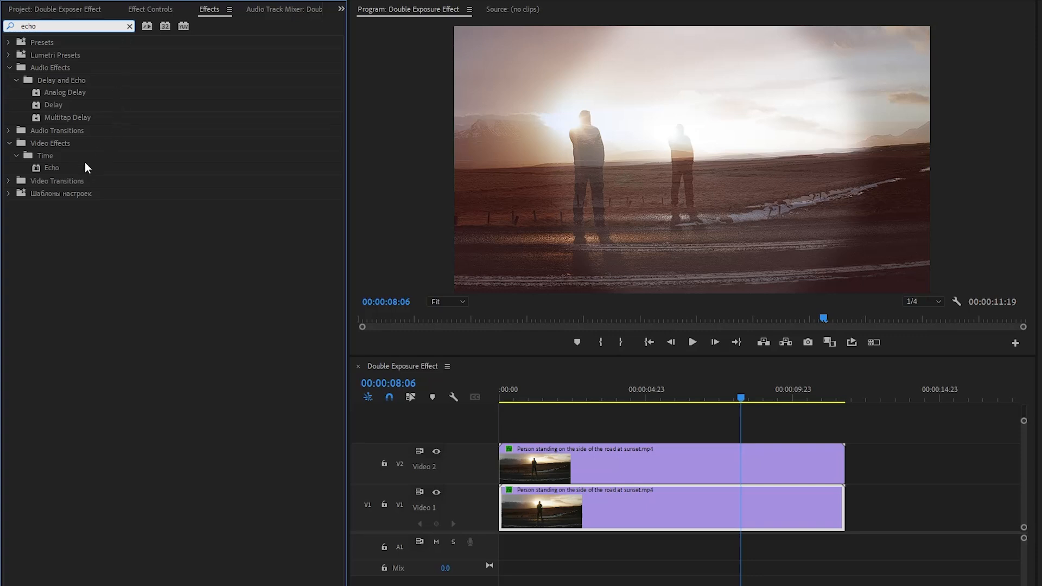
{"action": "left_click", "coordinate": [60, 169]}
{"action": "left_click_drag", "start_coordinate": [65, 172], "coordinate": [611, 517]}
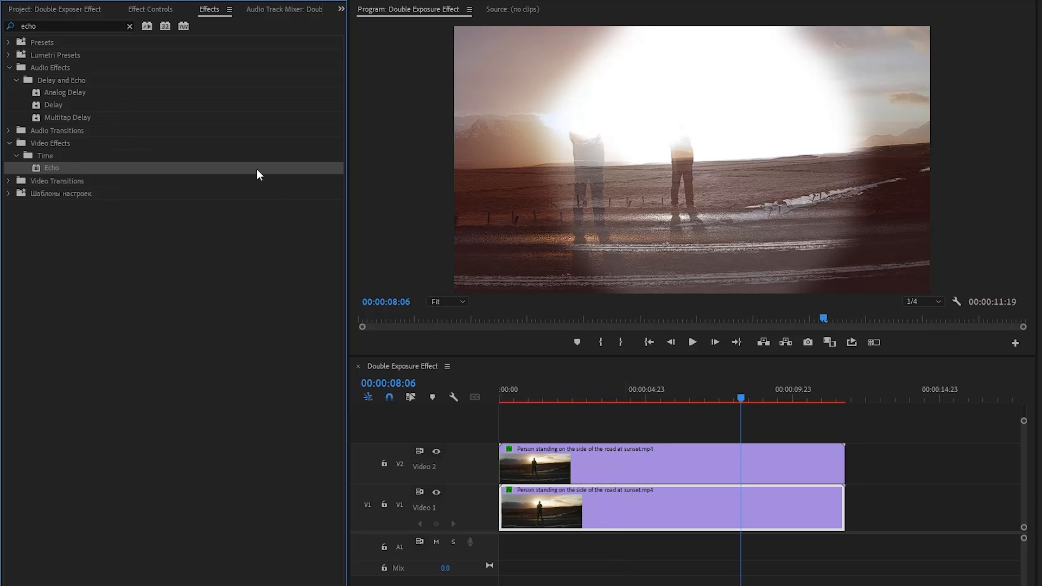
Step: Set the Tint effect's Map Black To colour to red F12121 on the Video 1 clip
{"action": "left_click", "coordinate": [169, 12]}
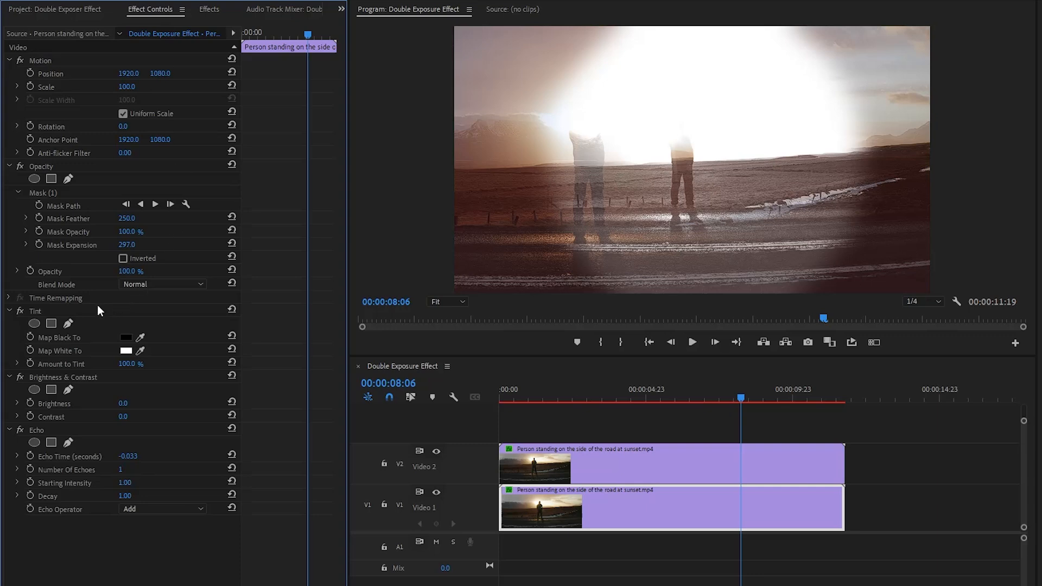
{"action": "left_click", "coordinate": [40, 311]}
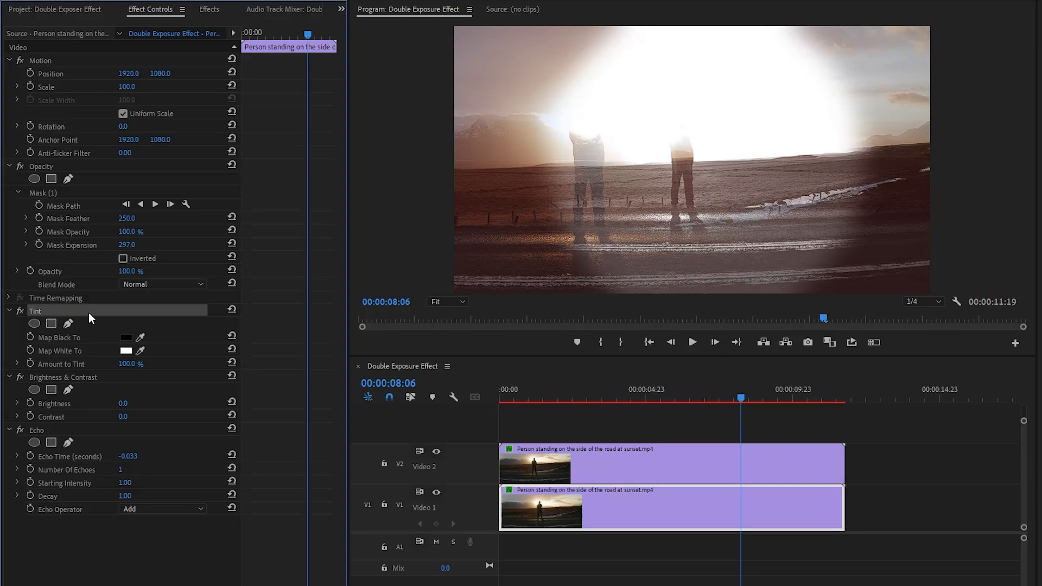
{"action": "left_click", "coordinate": [66, 338]}
{"action": "left_click", "coordinate": [128, 339]}
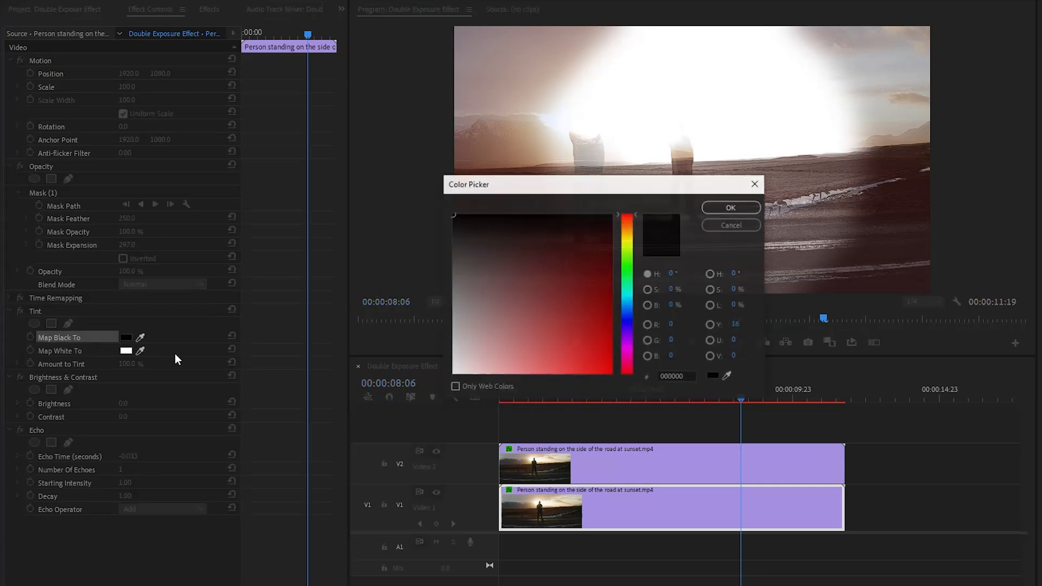
{"action": "double_click", "coordinate": [687, 376]}
{"action": "type", "text": "f11"}
{"action": "key", "text": "BackSpace"}
{"action": "type", "text": "2"}
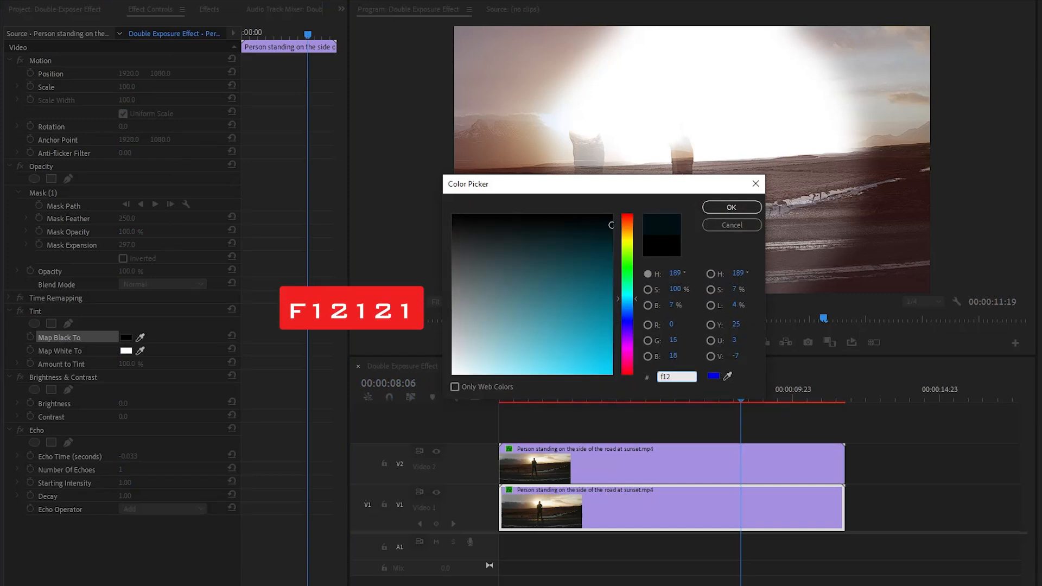
{"action": "type", "text": "121"}
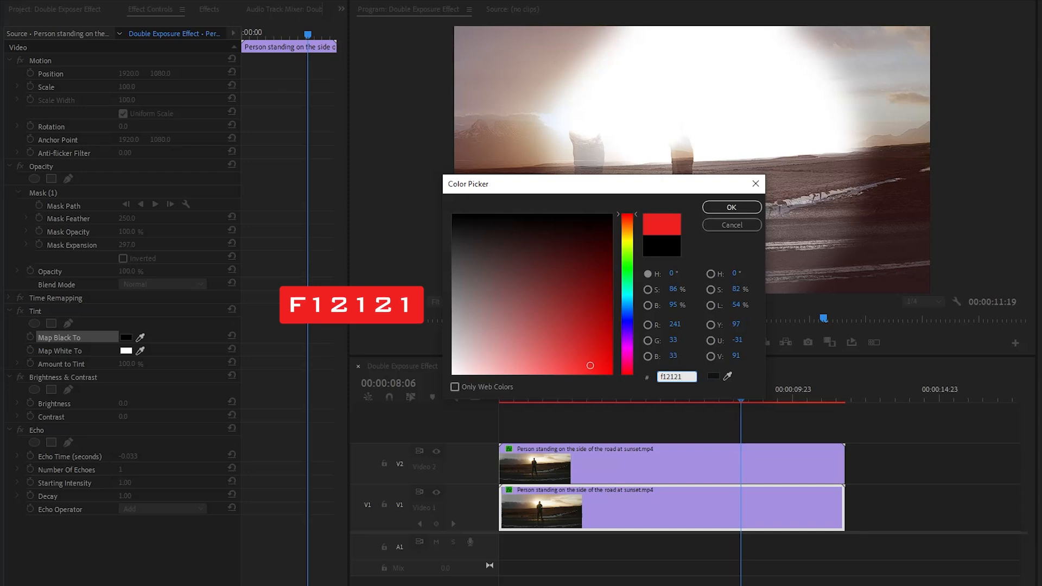
{"action": "left_click", "coordinate": [725, 211]}
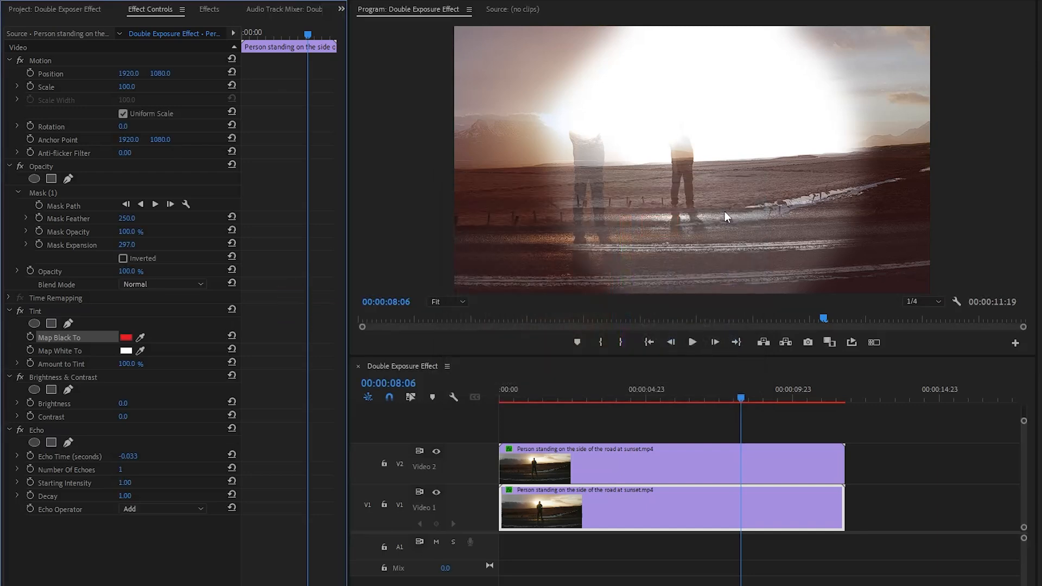
Step: Set the Tint effect's Map White To colour to blue 1554F3 on the Video 1 clip
{"action": "left_click", "coordinate": [71, 352]}
{"action": "left_click", "coordinate": [126, 352]}
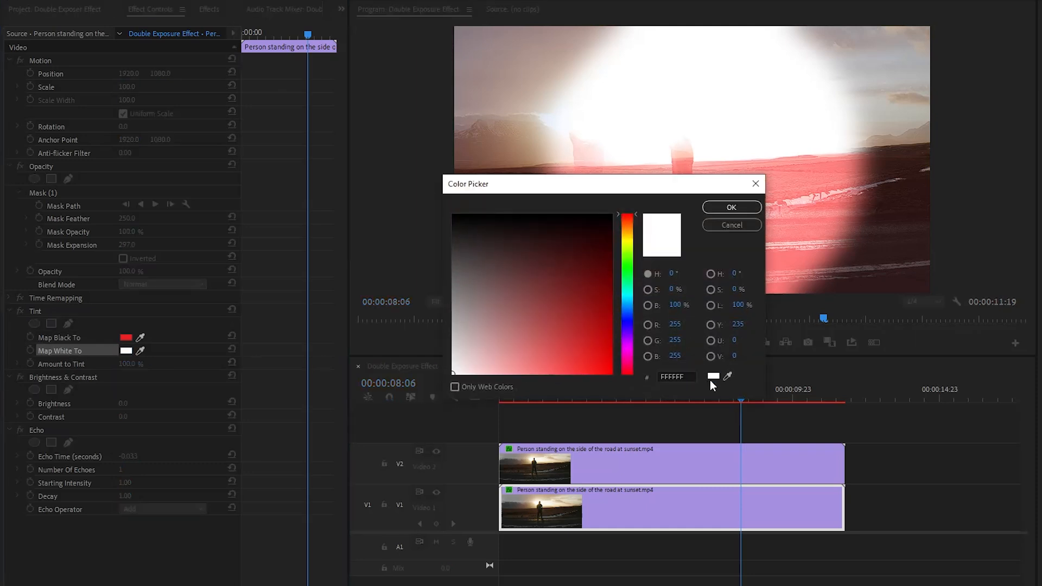
{"action": "left_click_drag", "start_coordinate": [694, 377], "coordinate": [633, 380]}
{"action": "type", "text": "1"}
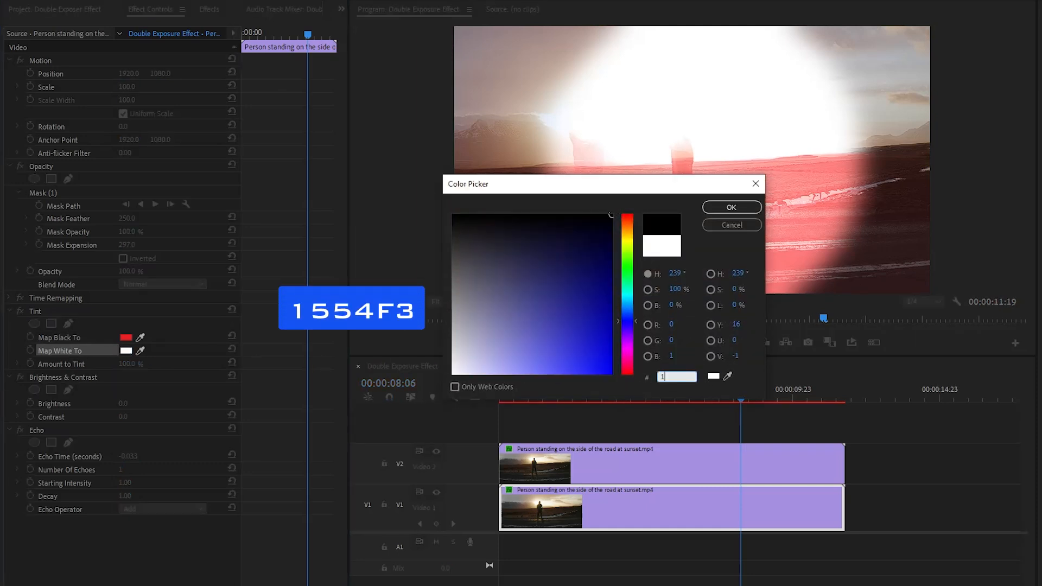
{"action": "type", "text": "554F3"}
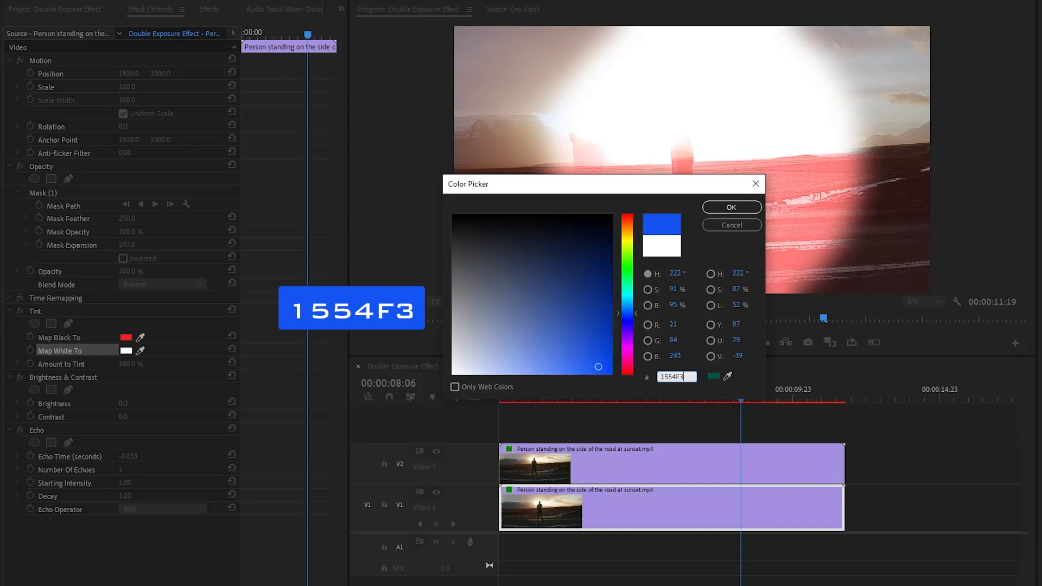
{"action": "left_click", "coordinate": [721, 213]}
Step: Set the Tint effect's Amount to Tint to 12% on the Video 1 clip
{"action": "left_click", "coordinate": [78, 364]}
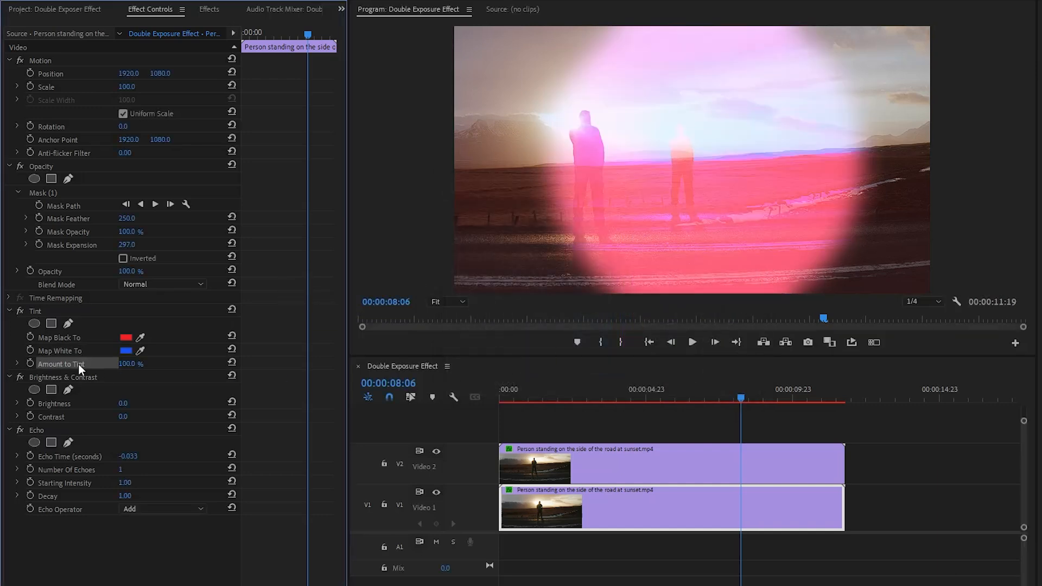
{"action": "left_click", "coordinate": [128, 364]}
{"action": "type", "text": "12"}
{"action": "key", "text": "Return"}
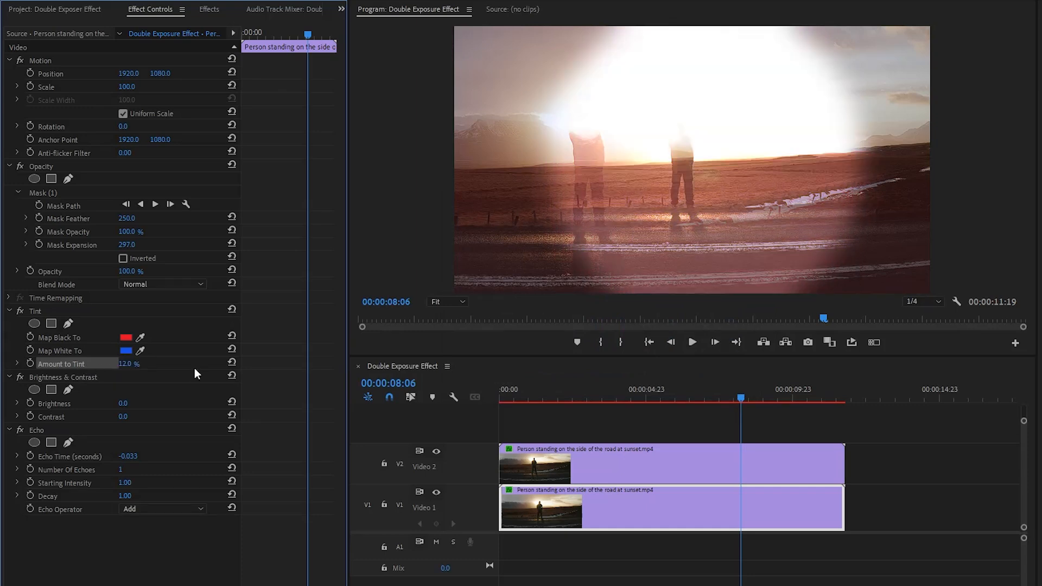
Step: Set the Brightness & Contrast effect's Contrast to 35 on the Video 1 clip
{"action": "left_click", "coordinate": [58, 420]}
{"action": "left_click", "coordinate": [123, 417]}
{"action": "type", "text": "35"}
{"action": "key", "text": "Return"}
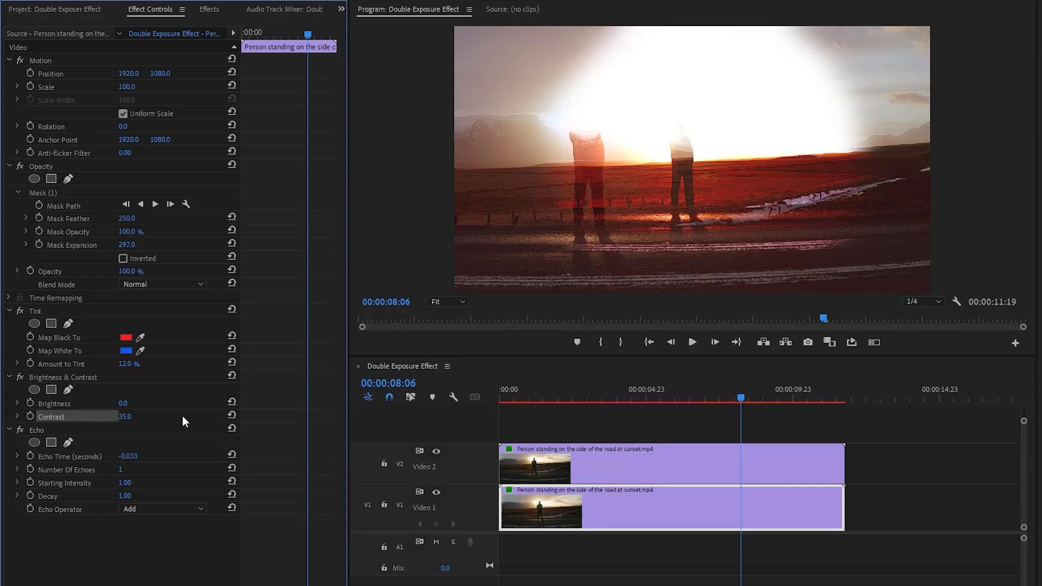
Step: Set the Echo effect's Echo Time to 1 second and its Echo Operator to Screen on the Video 1 clip
{"action": "left_click", "coordinate": [37, 429]}
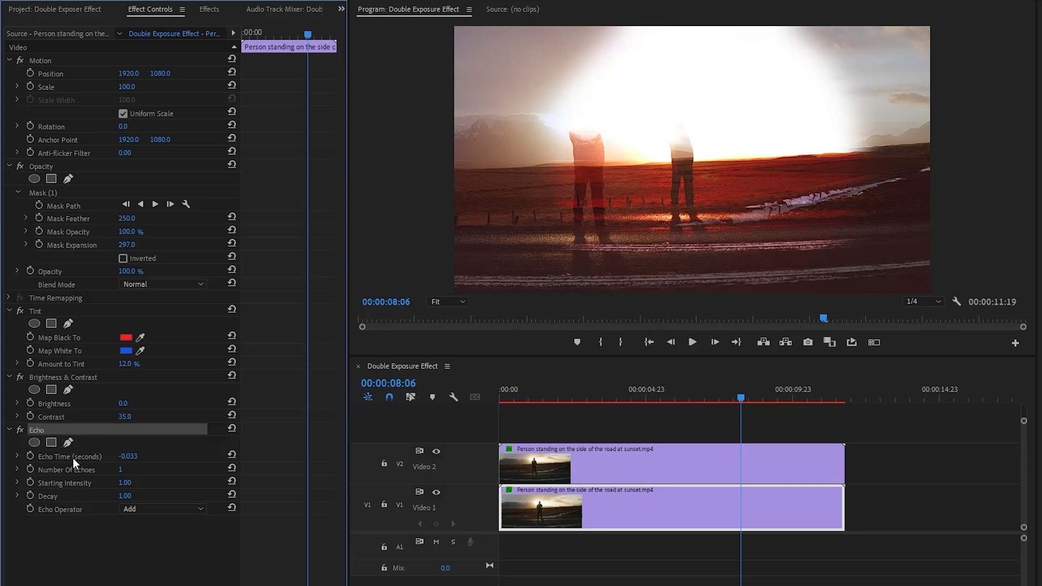
{"action": "left_click", "coordinate": [73, 459]}
{"action": "left_click", "coordinate": [133, 456]}
{"action": "type", "text": "1"}
{"action": "key", "text": "Return"}
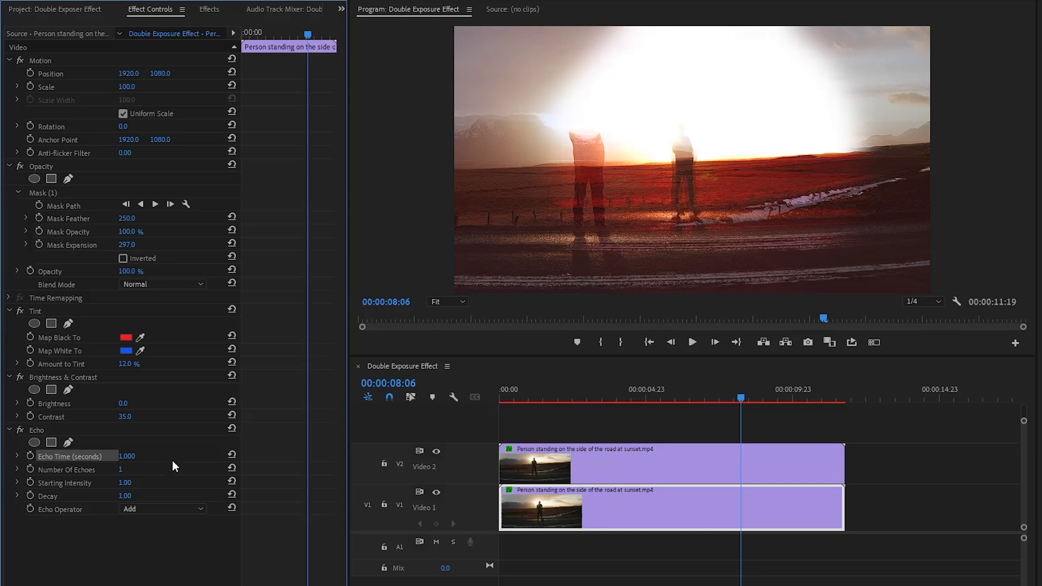
{"action": "left_click", "coordinate": [77, 510]}
{"action": "left_click", "coordinate": [139, 510]}
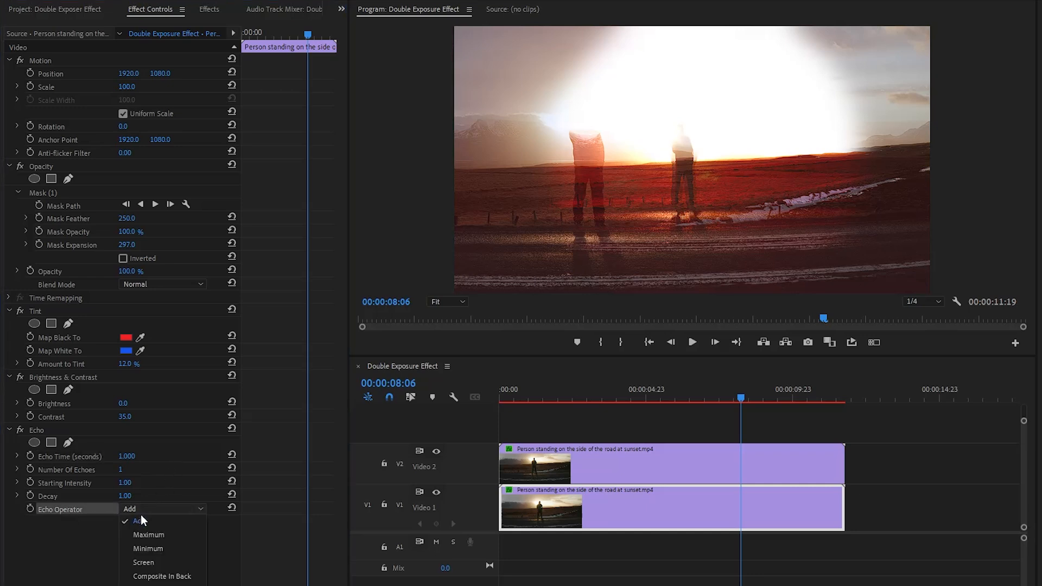
{"action": "left_click", "coordinate": [148, 560]}
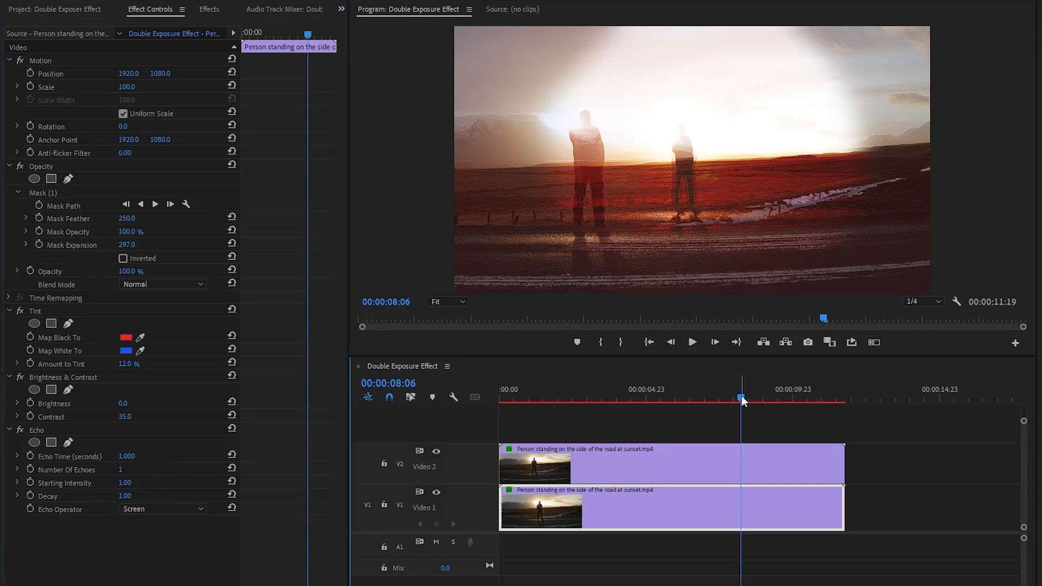
Step: Play the Double Exposure Effect sequence from its start to preview the finished effect, and stop playback before the clips end
{"action": "left_click_drag", "start_coordinate": [742, 395], "coordinate": [467, 417]}
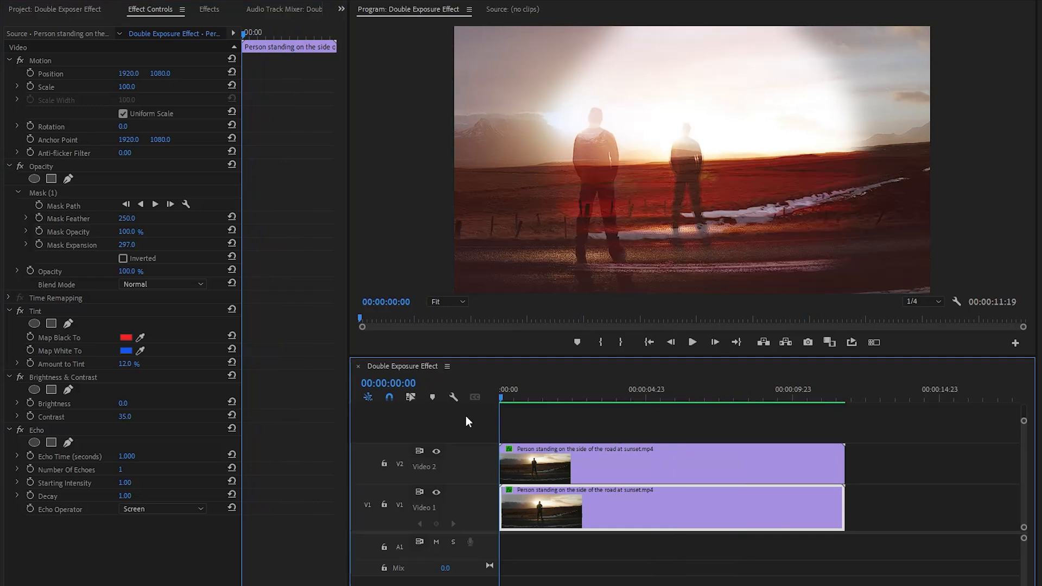
{"action": "left_click", "coordinate": [919, 422]}
{"action": "key", "text": "space"}
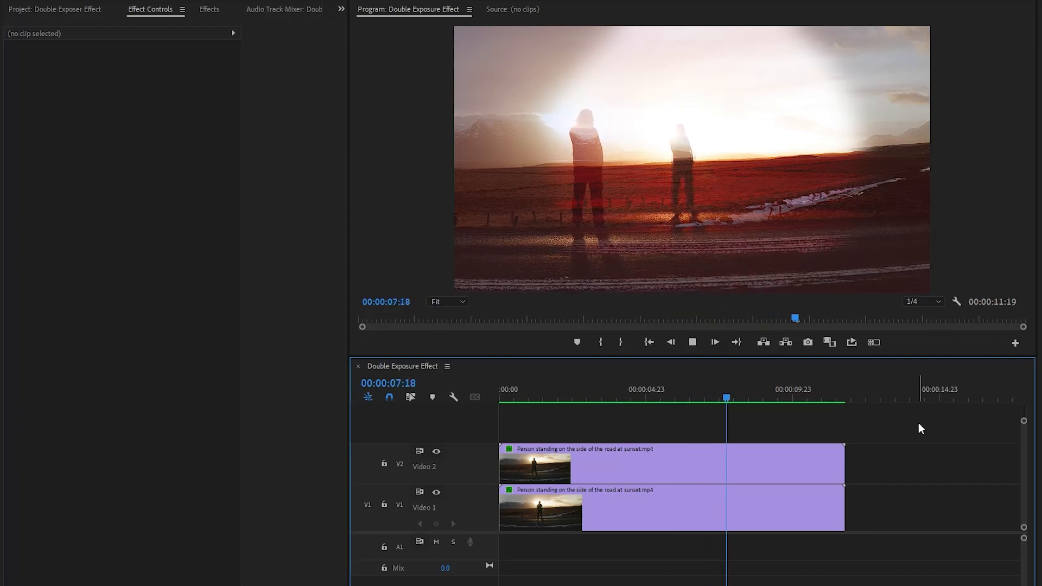
{"action": "key", "text": "space"}
{"action": "left_click", "coordinate": [920, 429]}
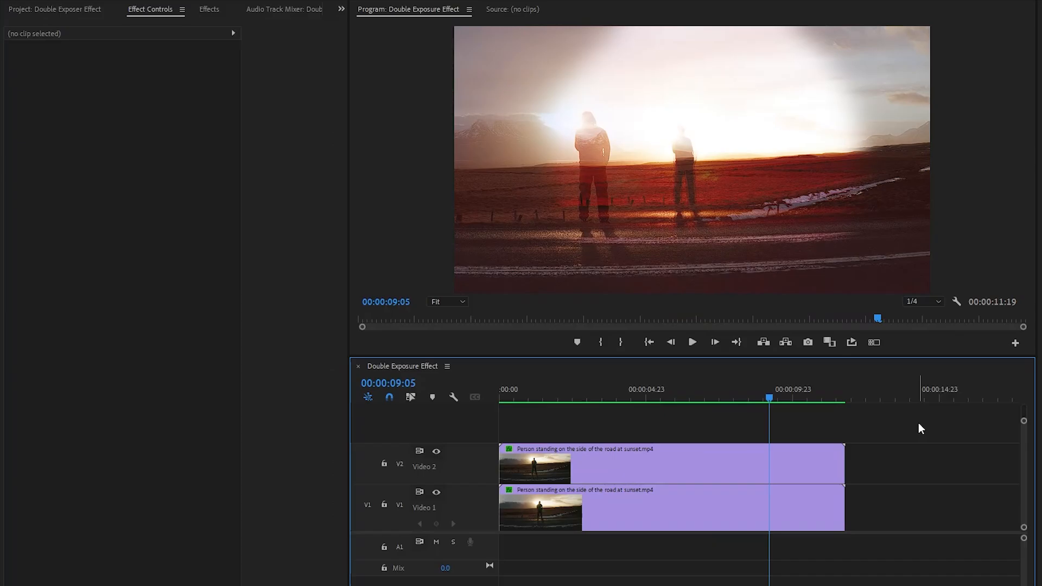